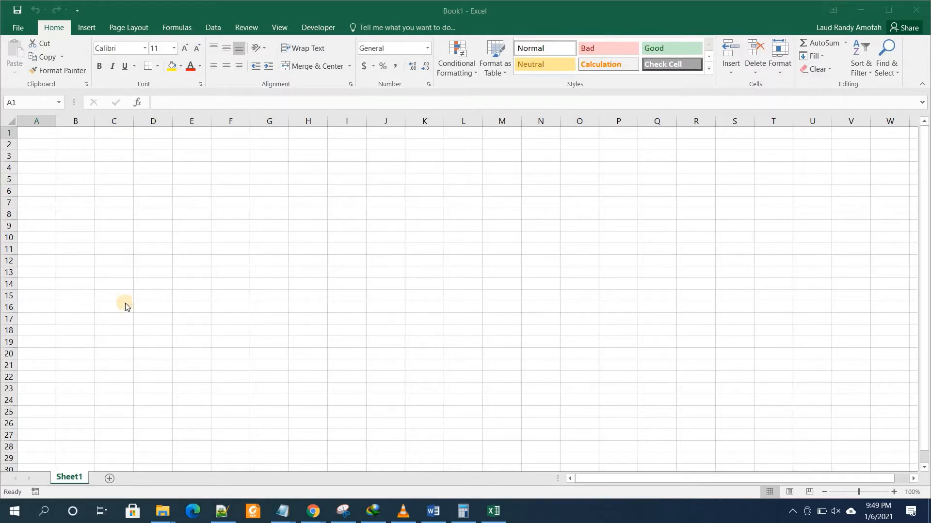
Step: Enter the column heading "Age" in cell B1
left_click(68, 138)
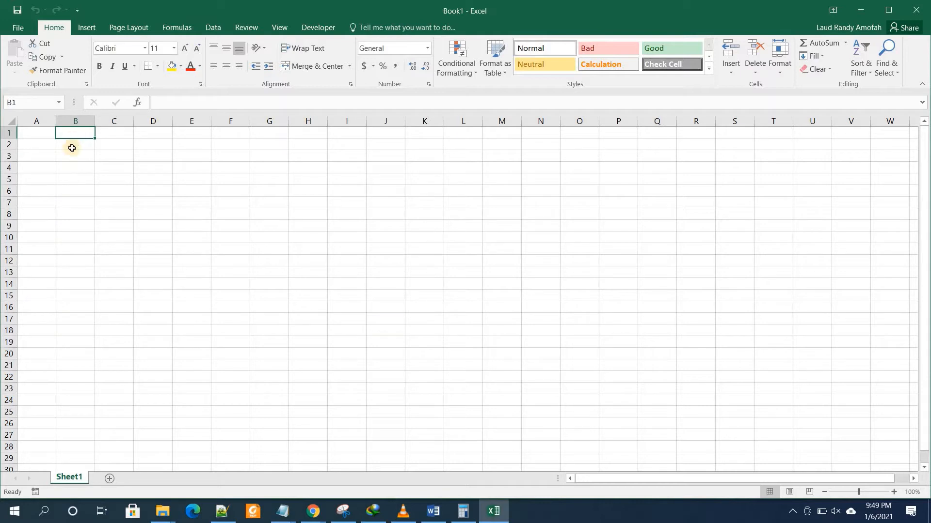
type("Ag")
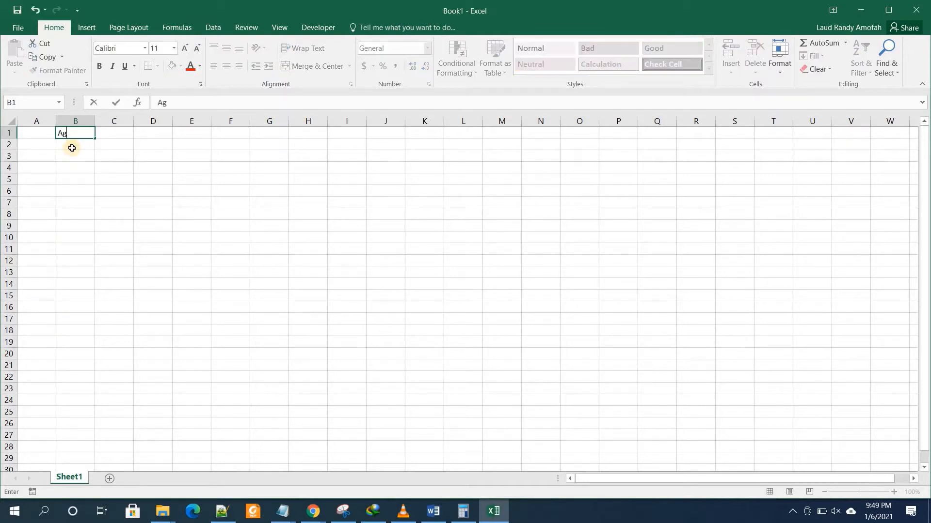
type("e")
left_click(81, 166)
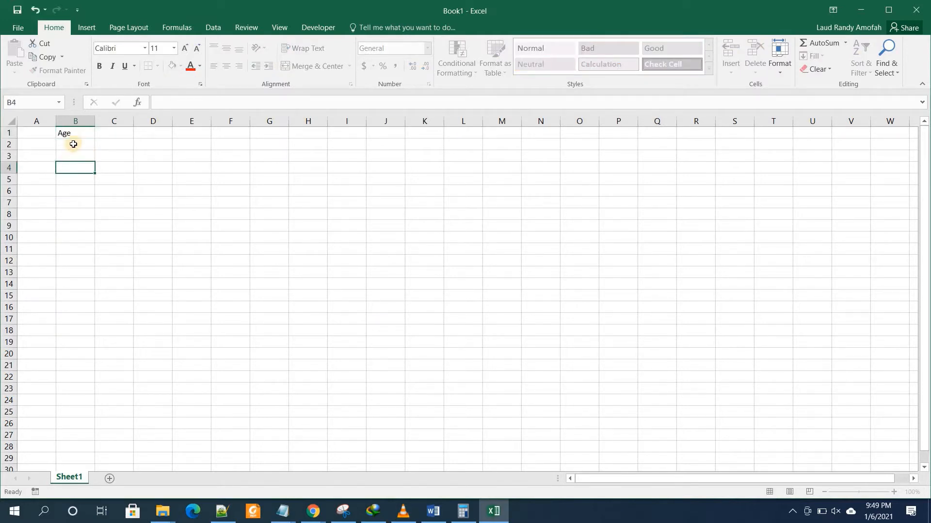
Step: Enter the formula =RANDBETWEEN(15,25) in cell B2 to generate a random age
left_click(74, 142)
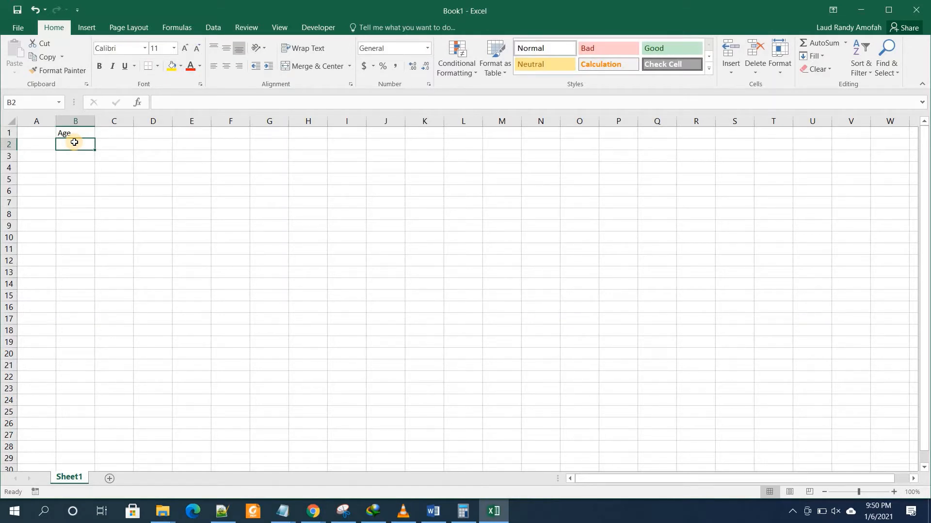
type("=")
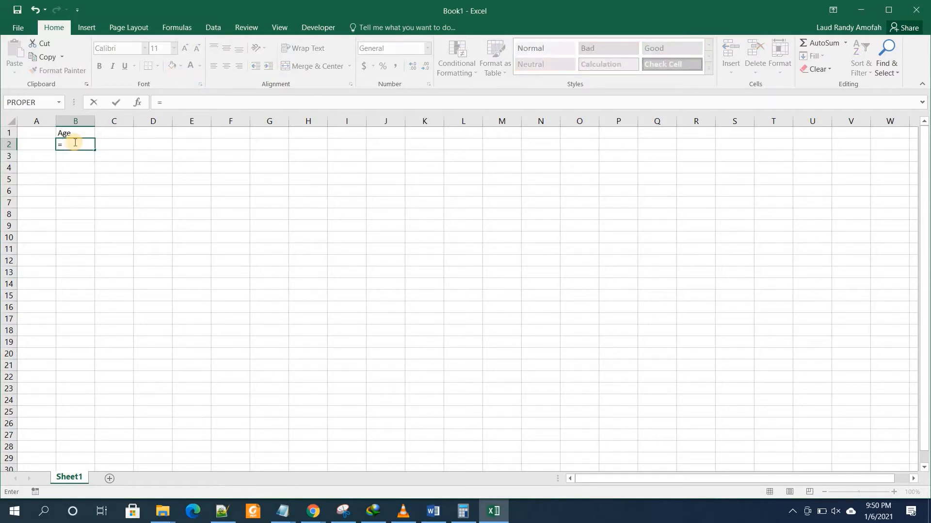
type("ran")
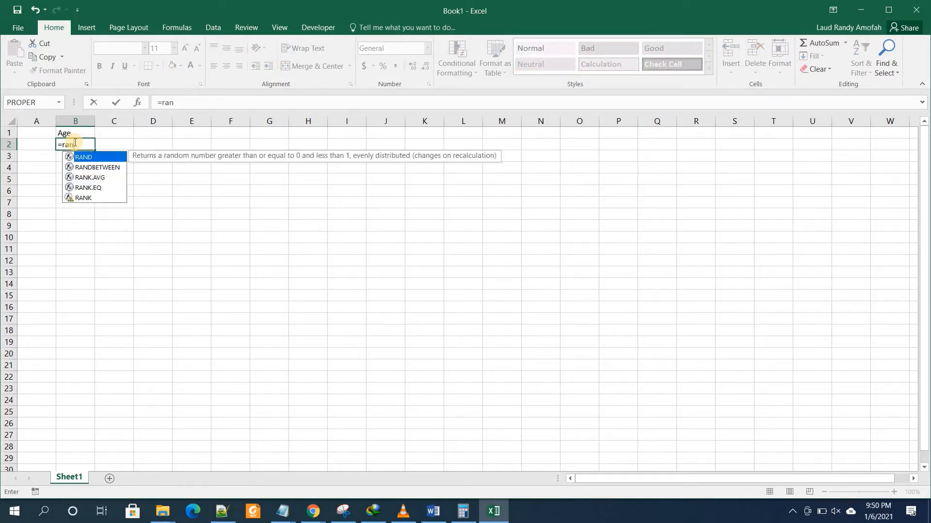
type("d")
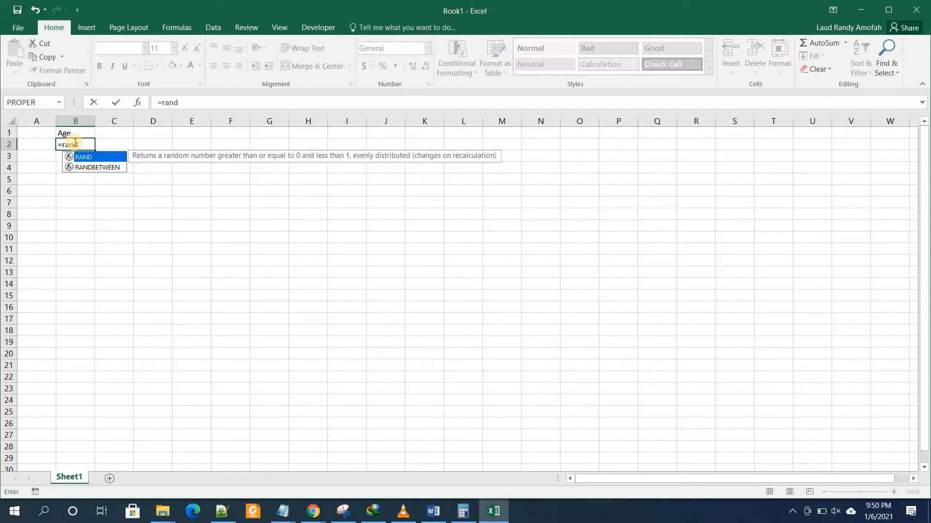
type("be")
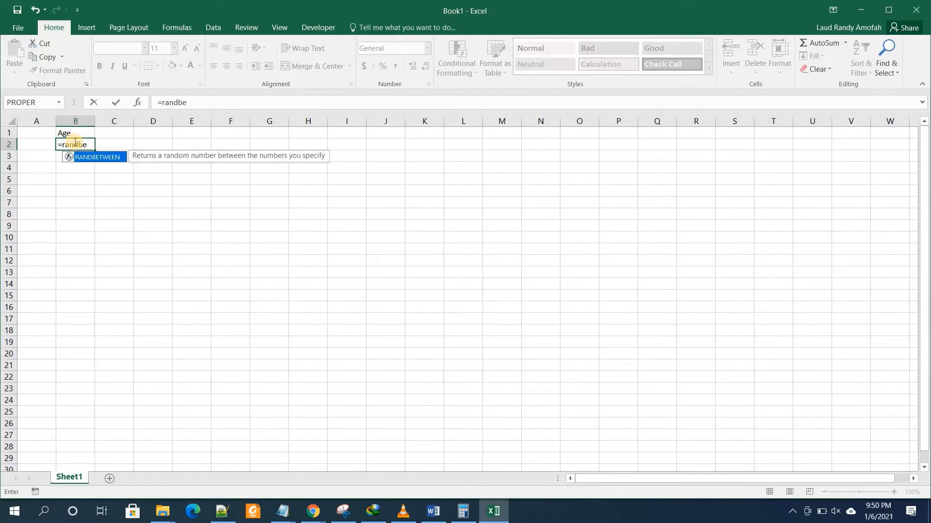
type("tween(")
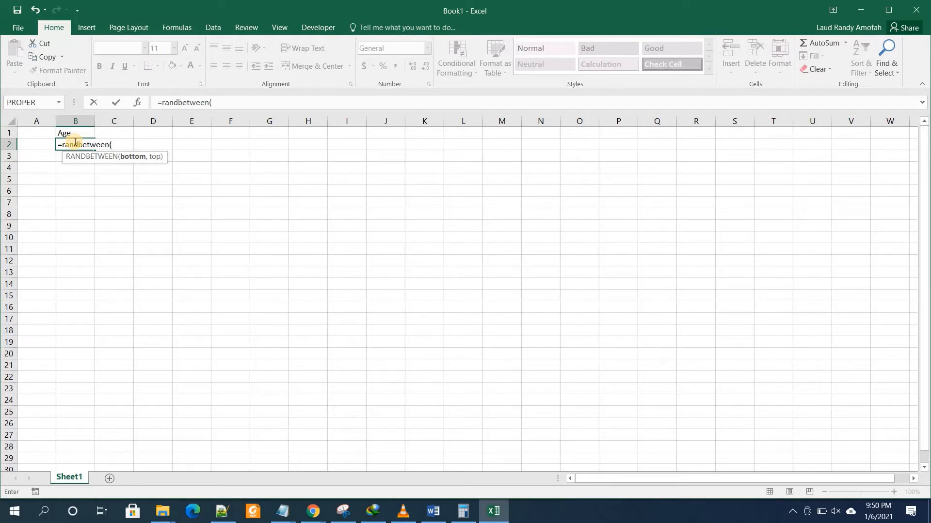
type("15,25")
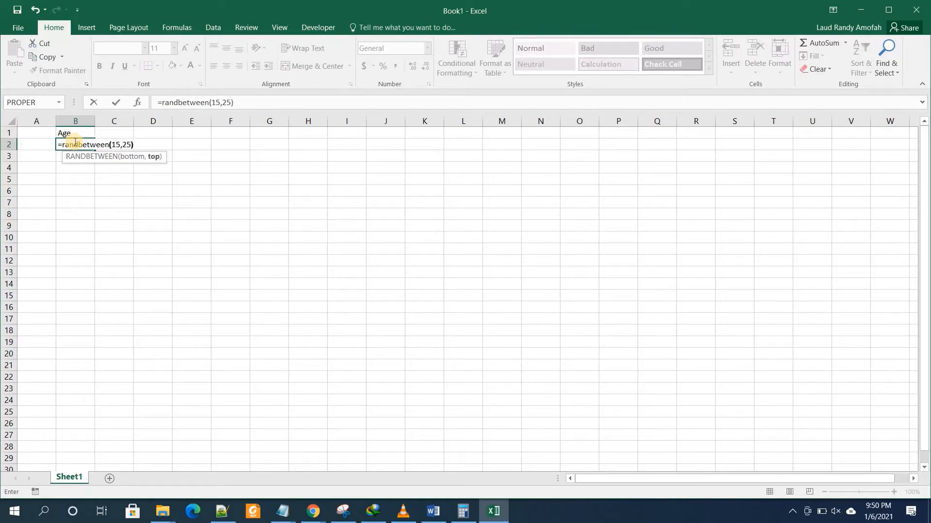
type(")")
key("Return")
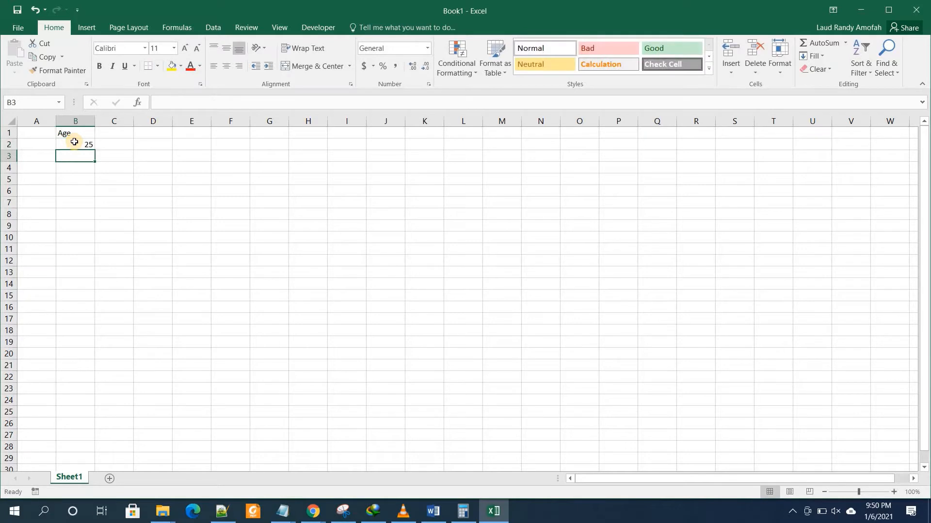
Step: Fill the random age formula from B2 down through cell B21
left_click(74, 141)
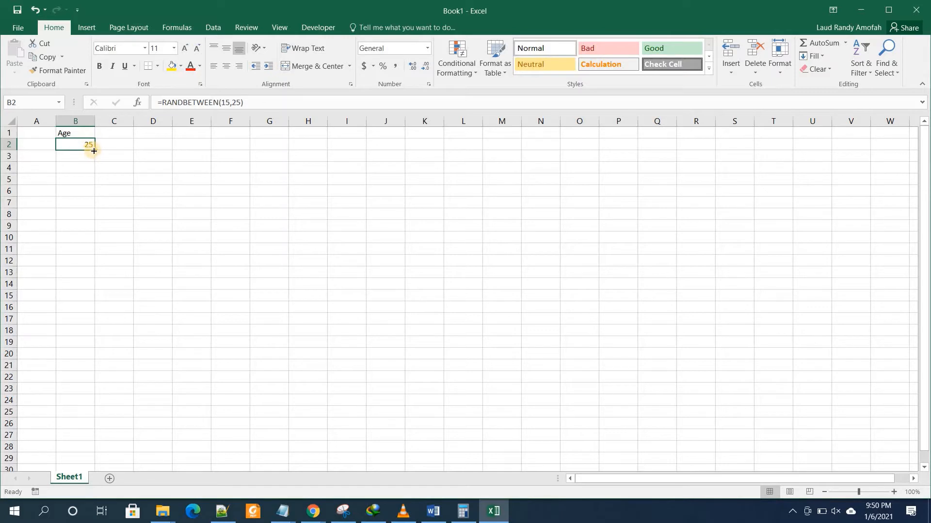
left_click_drag(92, 151, 74, 367)
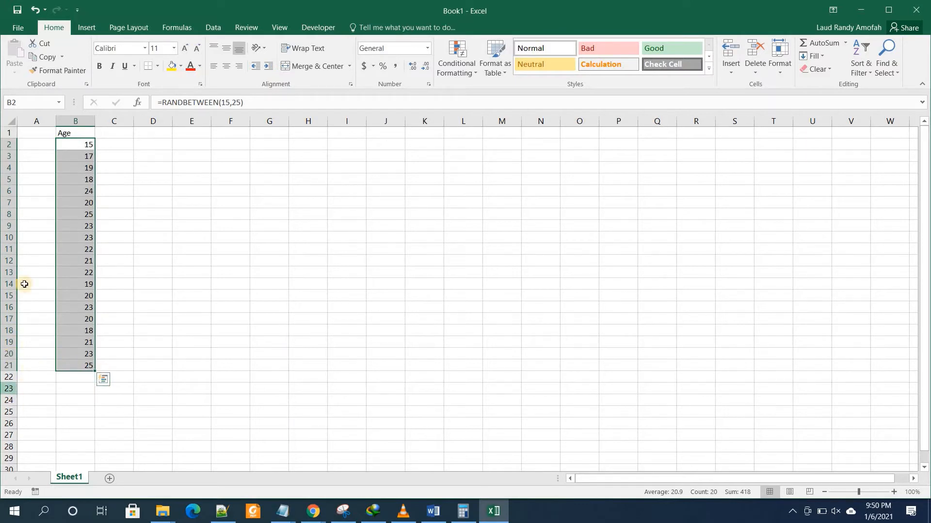
left_click(31, 381)
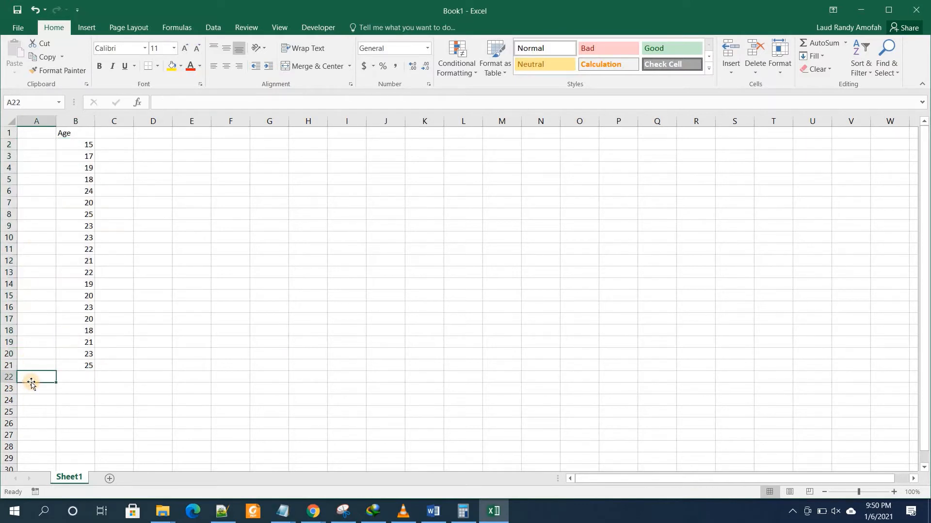
left_click(74, 380)
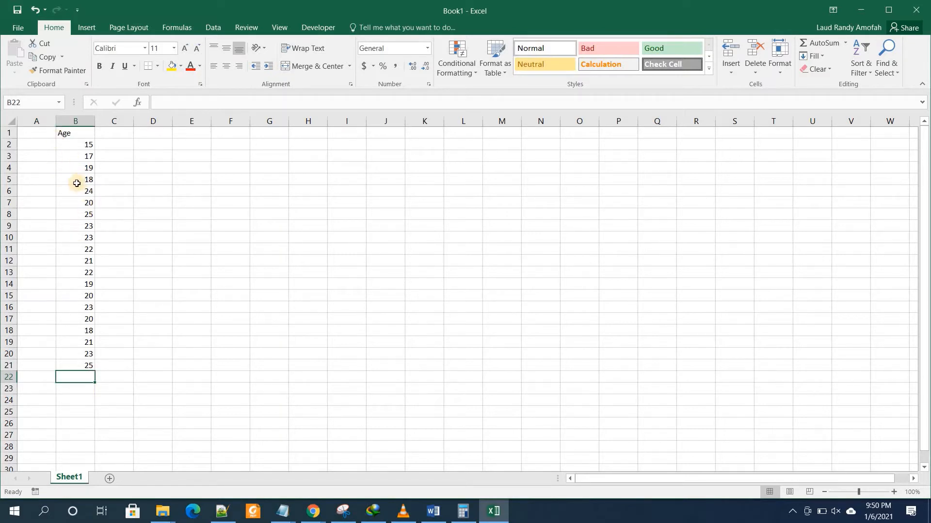
left_click(38, 376)
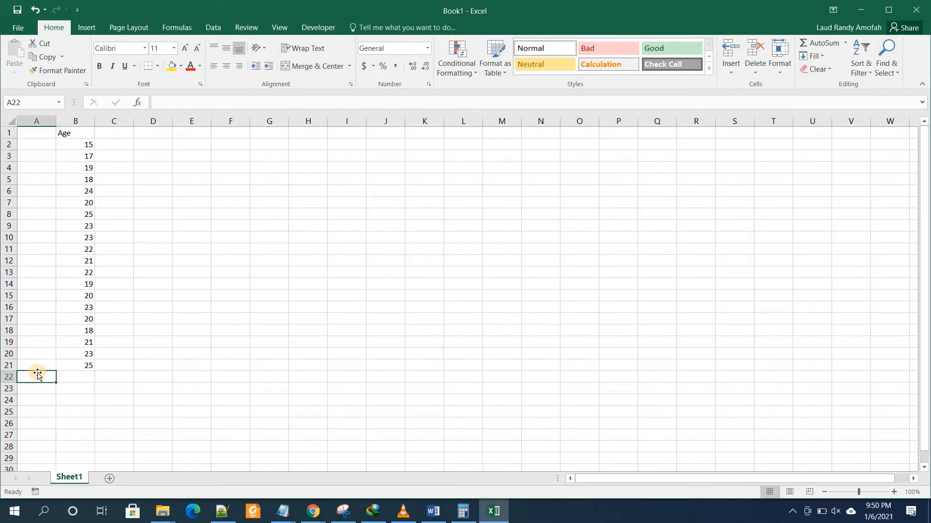
type("us")
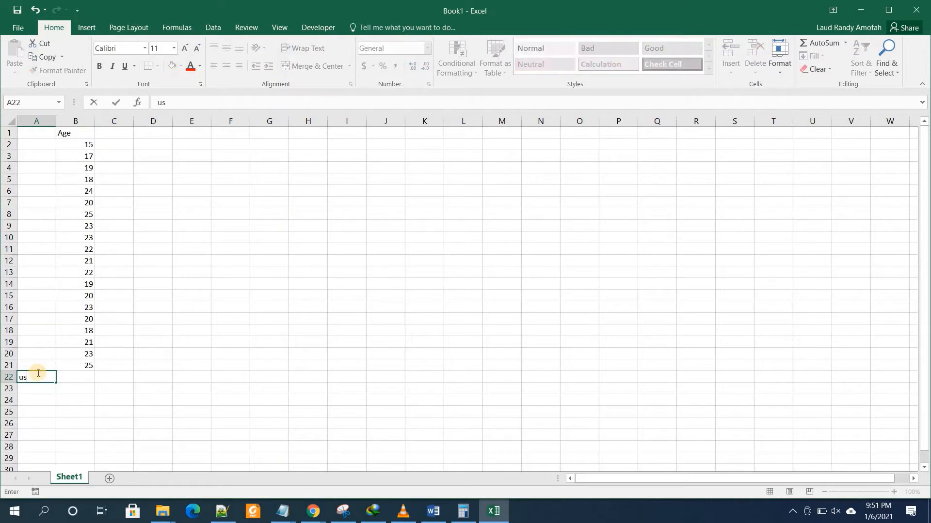
key("Return")
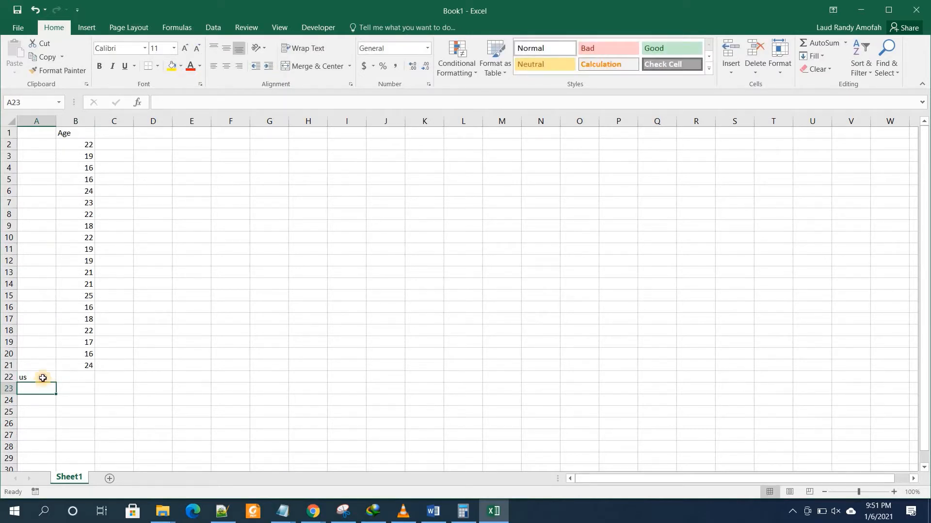
left_click(42, 377)
key("Delete")
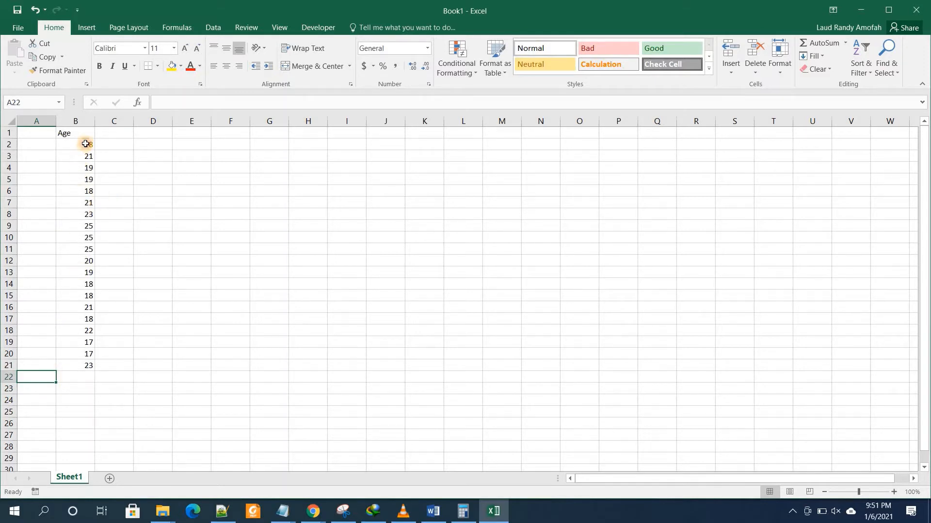
Step: Copy the random ages in B2:B21 and paste them as values only into column A, starting at A2
left_click_drag(85, 144, 86, 366)
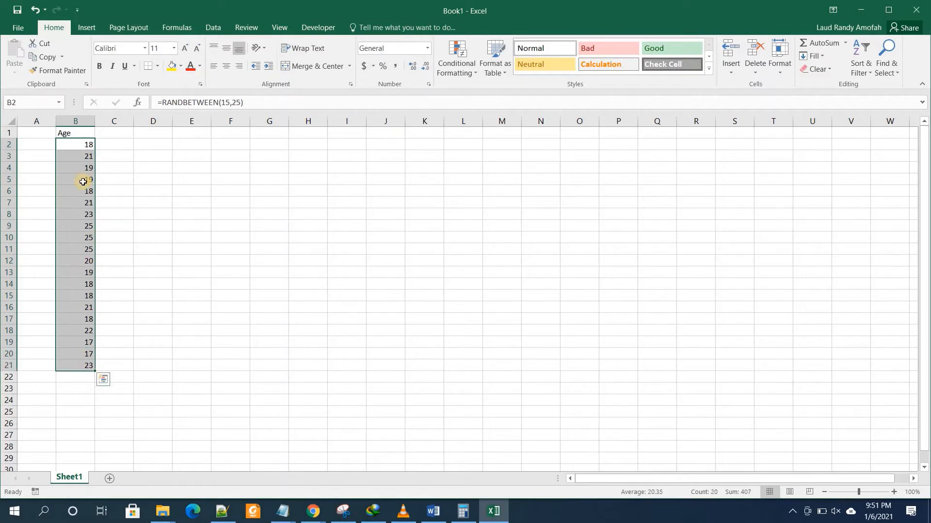
right_click(76, 141)
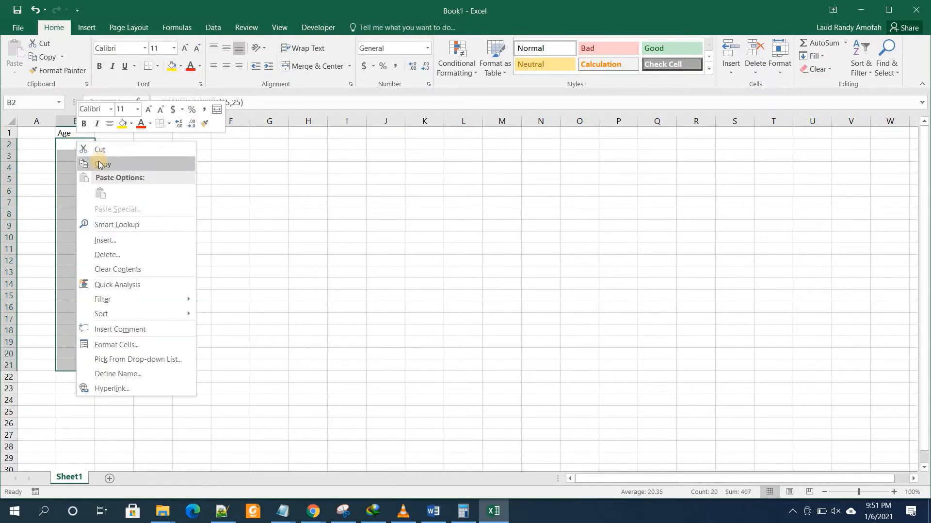
left_click(98, 162)
left_click(44, 144)
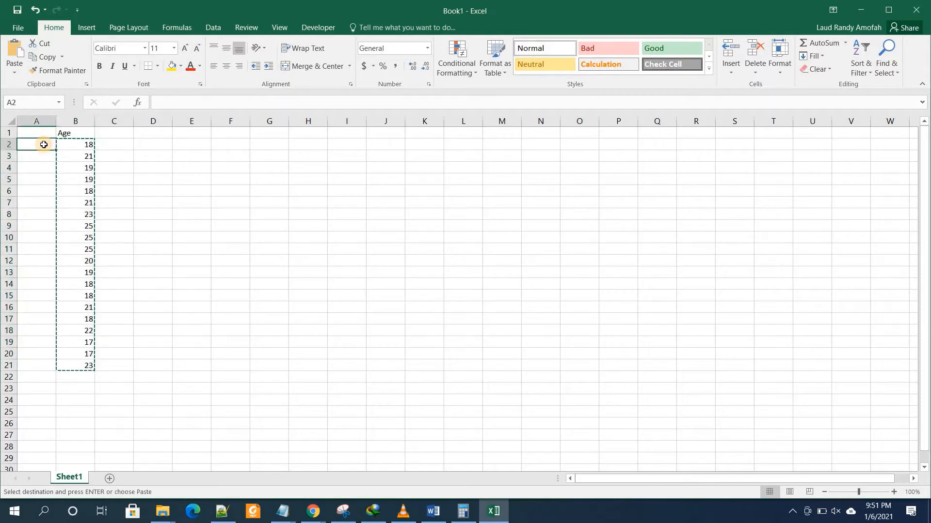
right_click(45, 145)
left_click(84, 197)
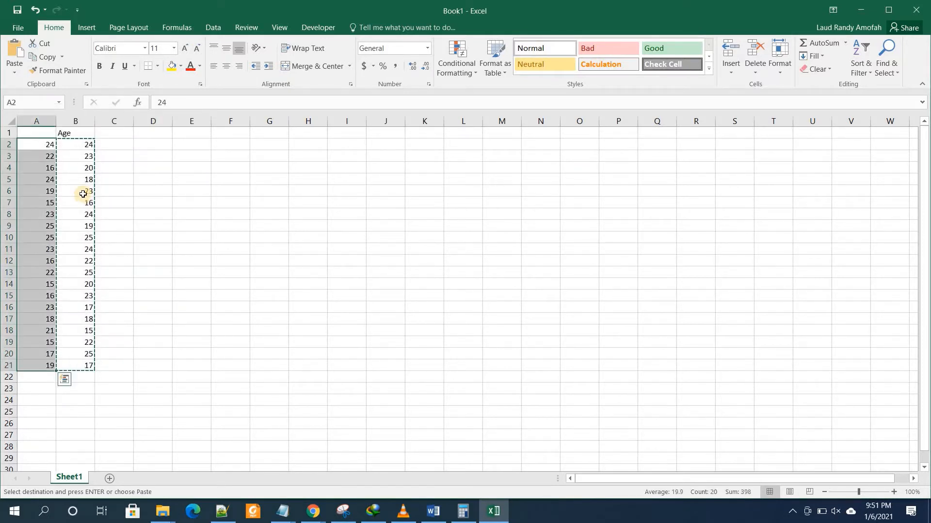
left_click(116, 190)
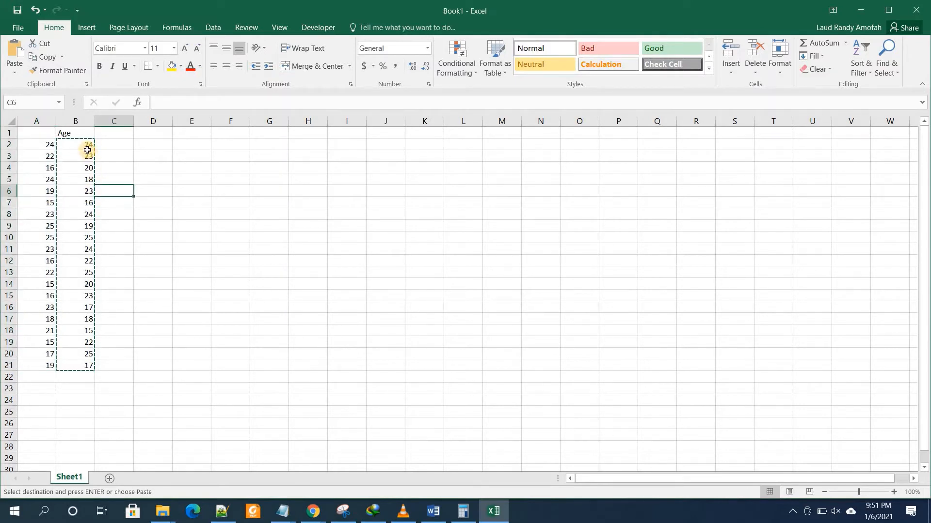
Step: Clear the random number formulas from B2:B21
left_click(85, 145)
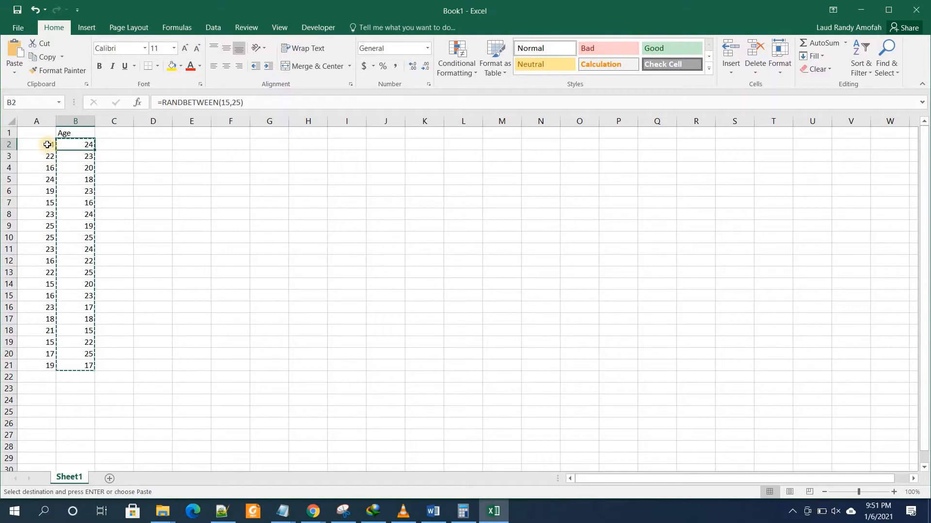
left_click_drag(86, 144, 83, 362)
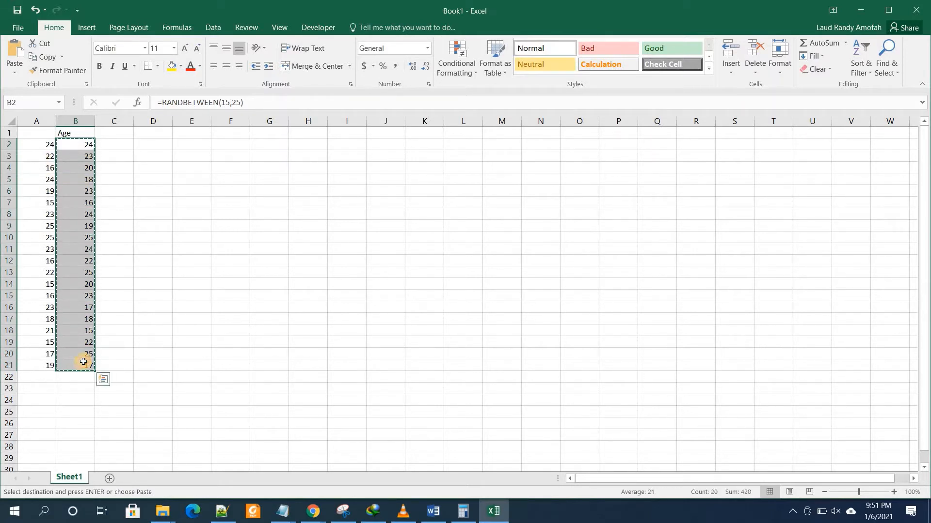
key("Delete")
left_click(170, 320)
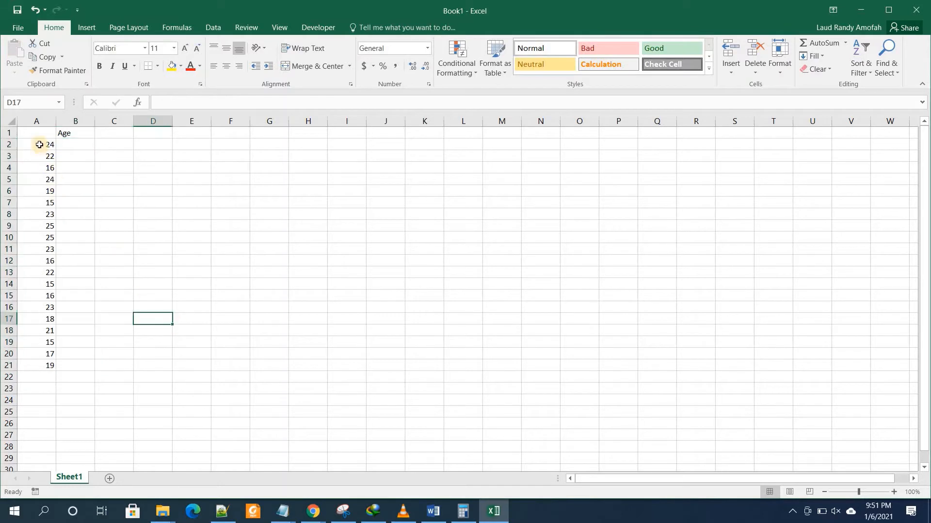
Step: Move the static ages from A2:A21 into B2:B21 under the Age heading
left_click_drag(39, 145, 33, 361)
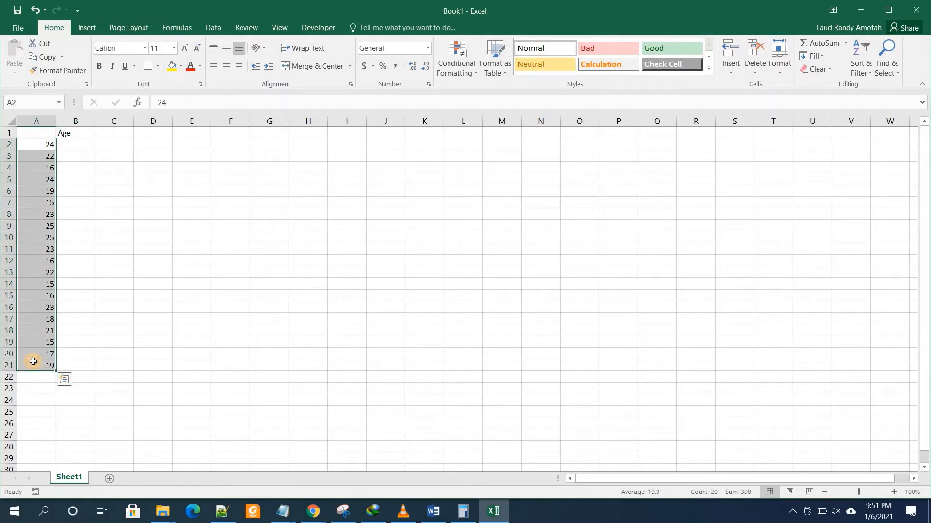
key("ctrl+c")
left_click(64, 143)
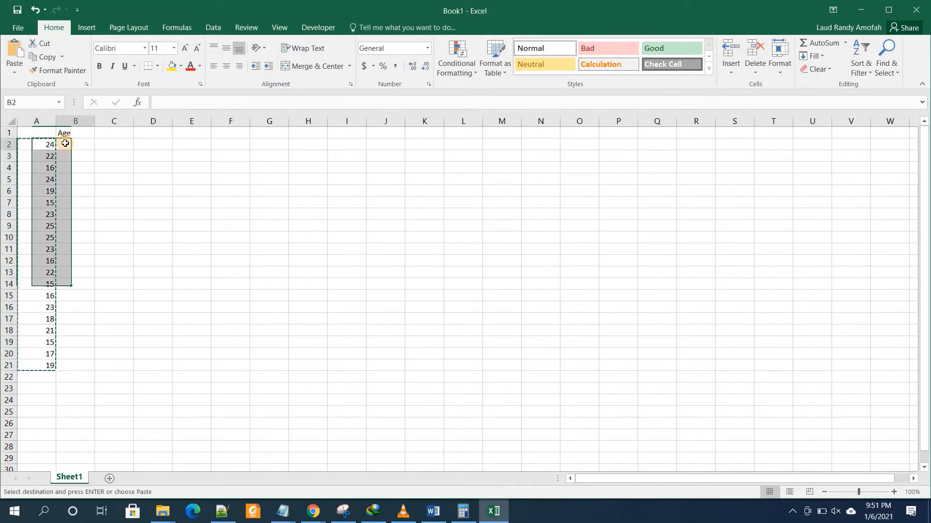
key("ctrl+v")
left_click(131, 226)
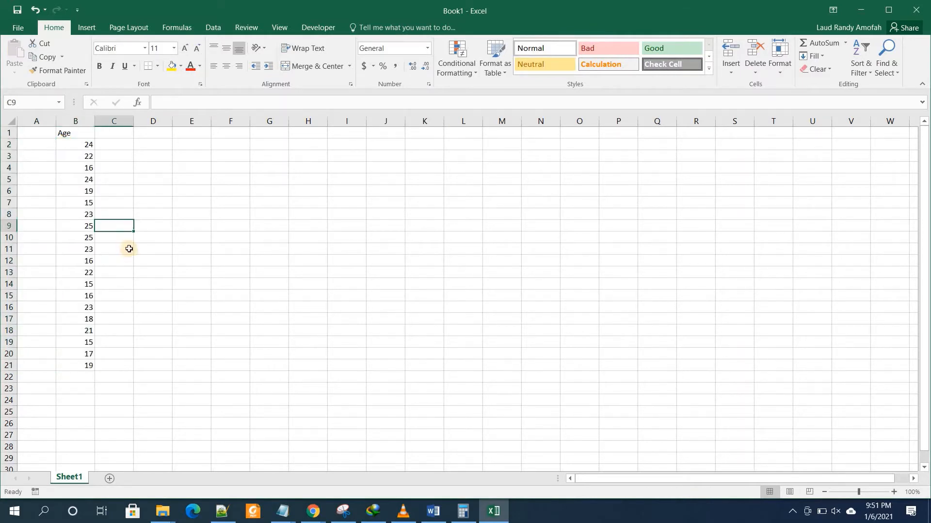
Step: Enter the row label "count" in cell A22, below the age data
left_click(104, 386)
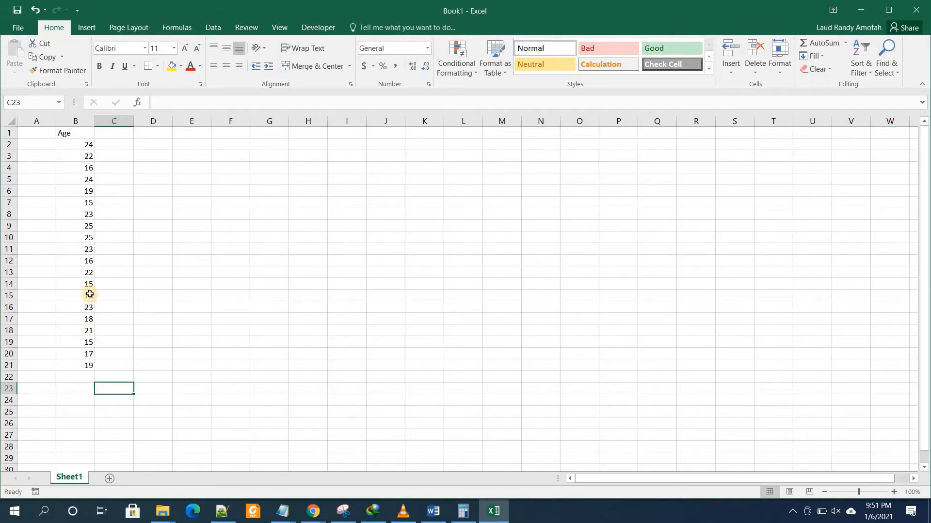
left_click(41, 375)
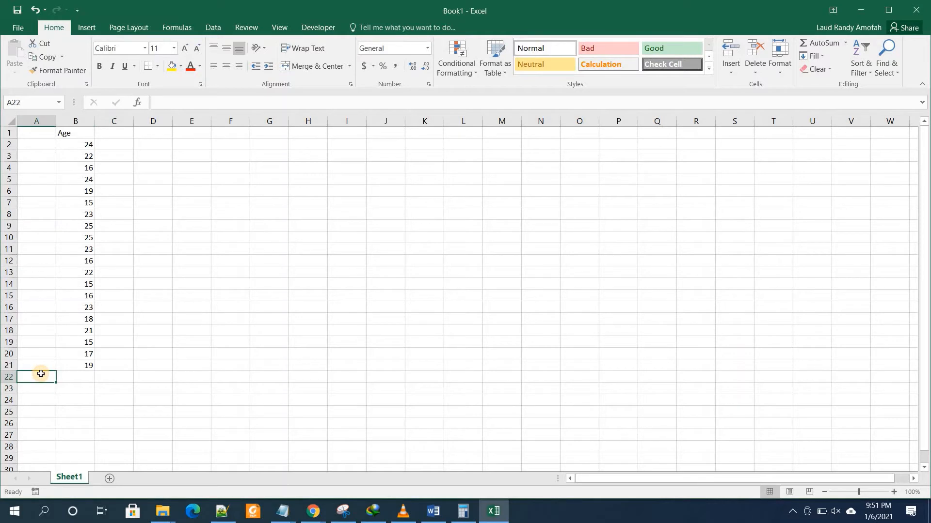
type("count")
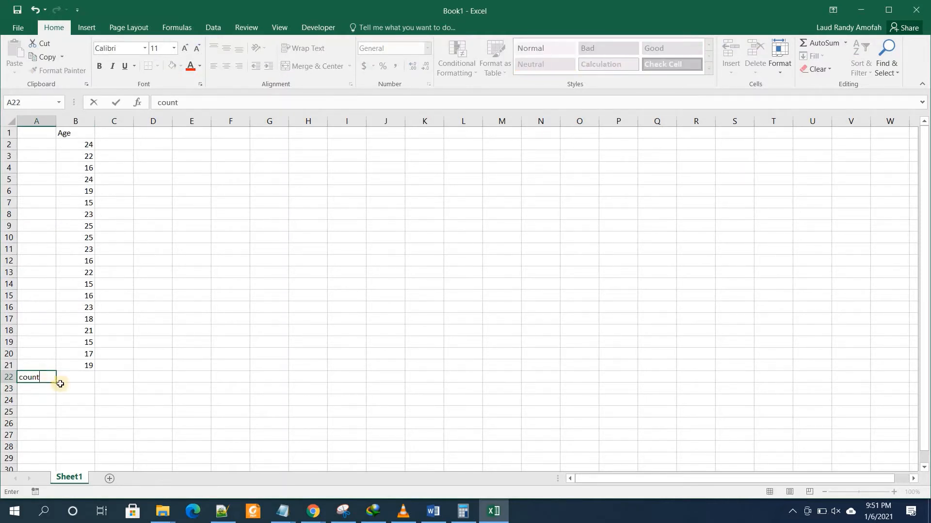
Step: Calculate the count of the ages in cell B22 with the formula =COUNT(B2:B21)
left_click(89, 377)
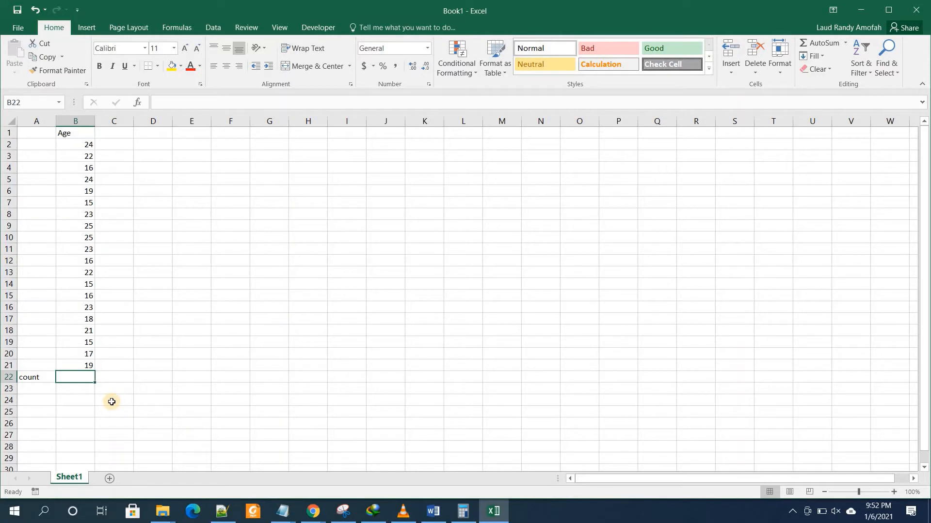
type("=")
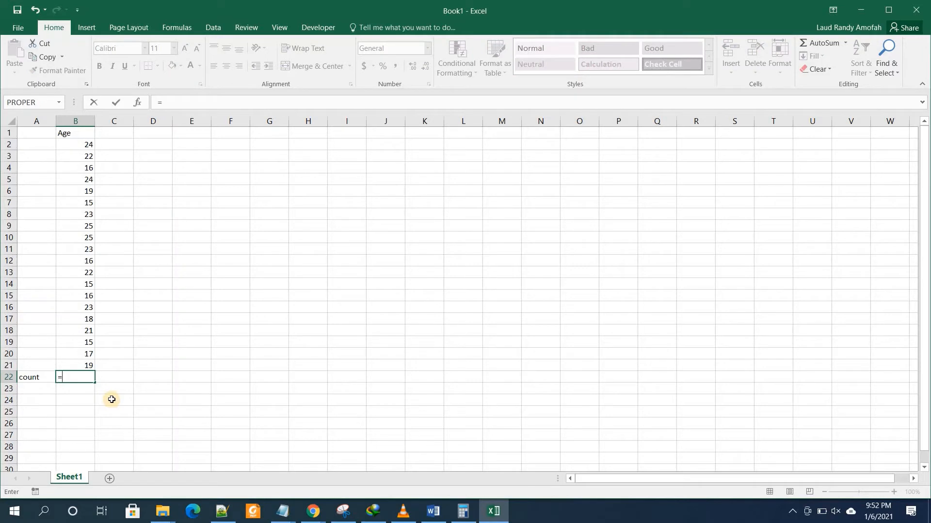
type("count")
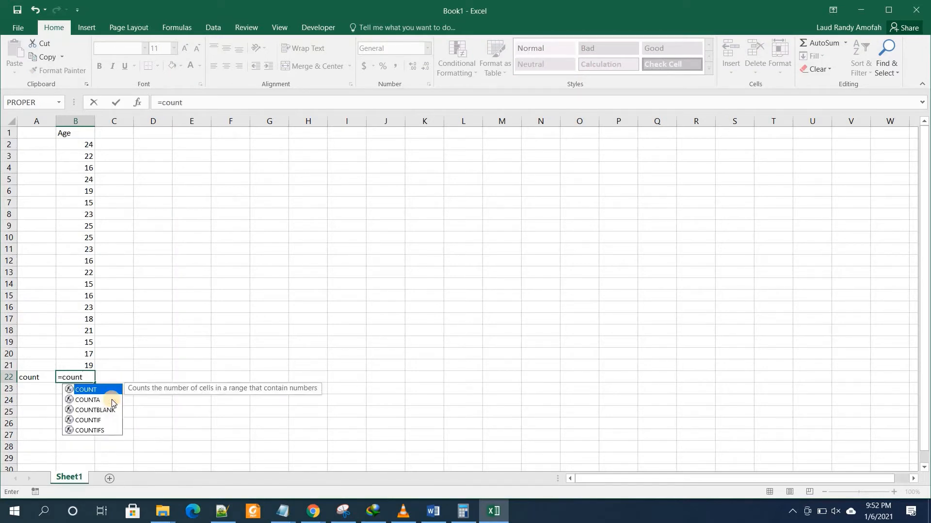
type("(")
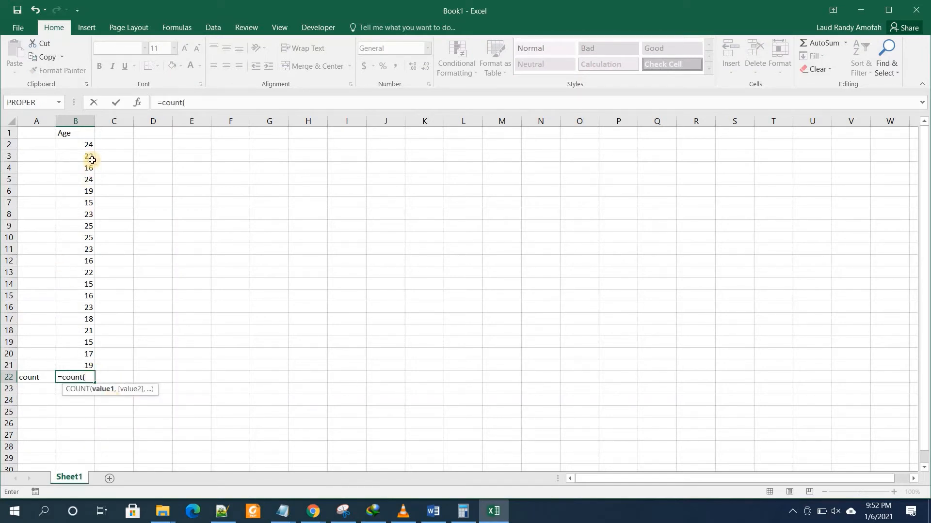
left_click(88, 145)
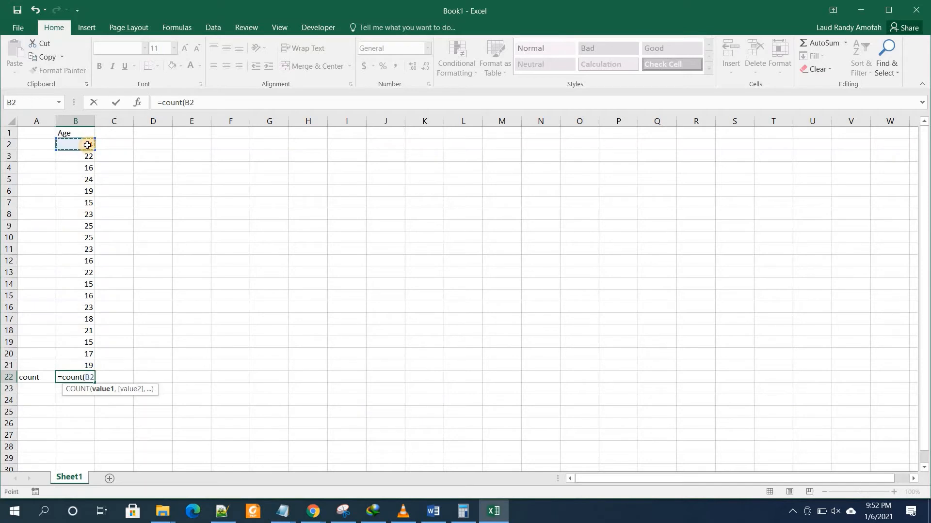
left_click_drag(73, 337, 72, 367)
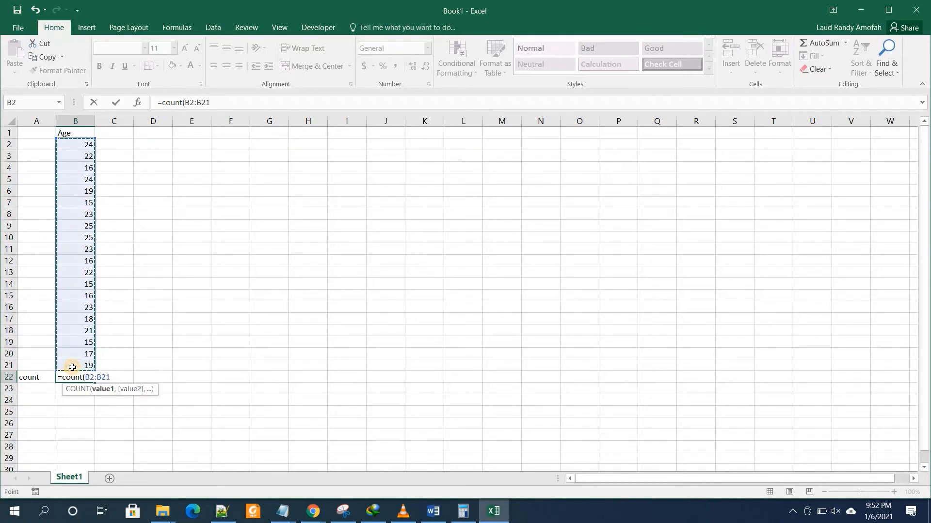
type(")")
key("Return")
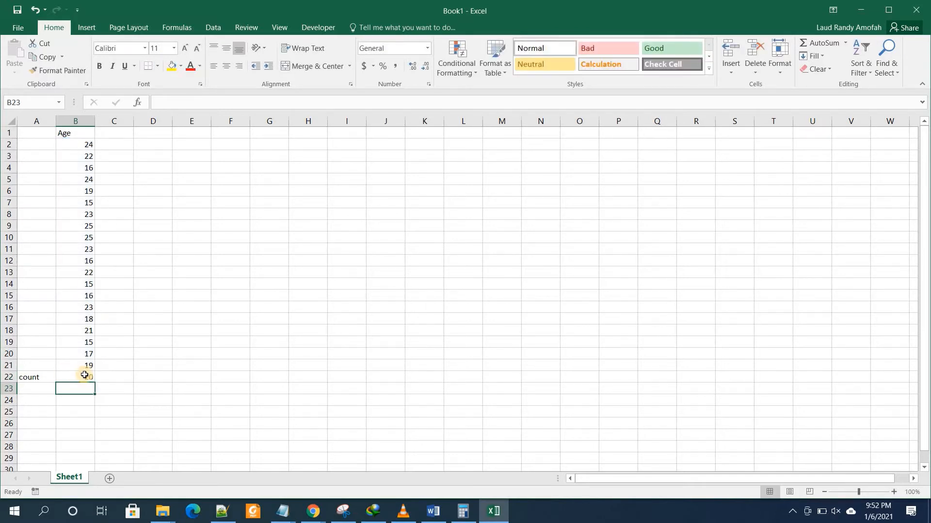
left_click(85, 376)
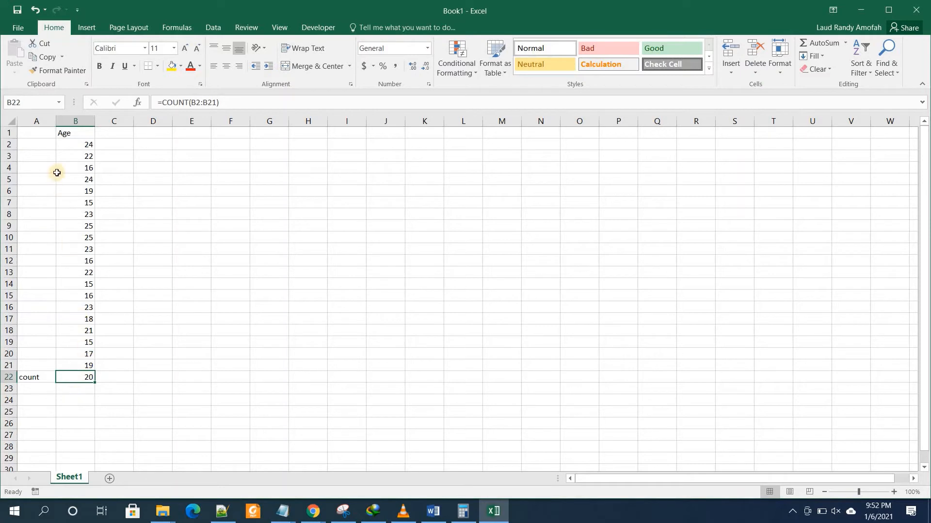
Step: Enter the row label "sum" in cell A23, below the count label
left_click(39, 385)
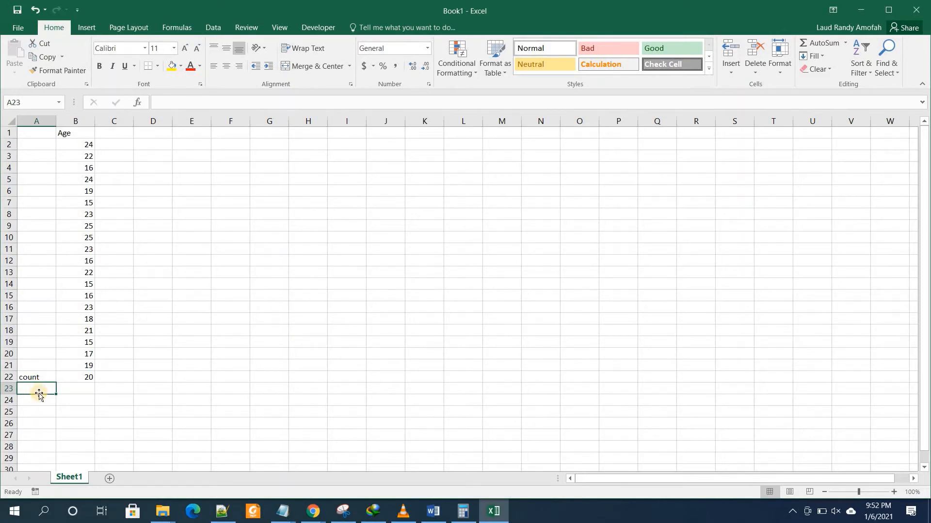
type("sum")
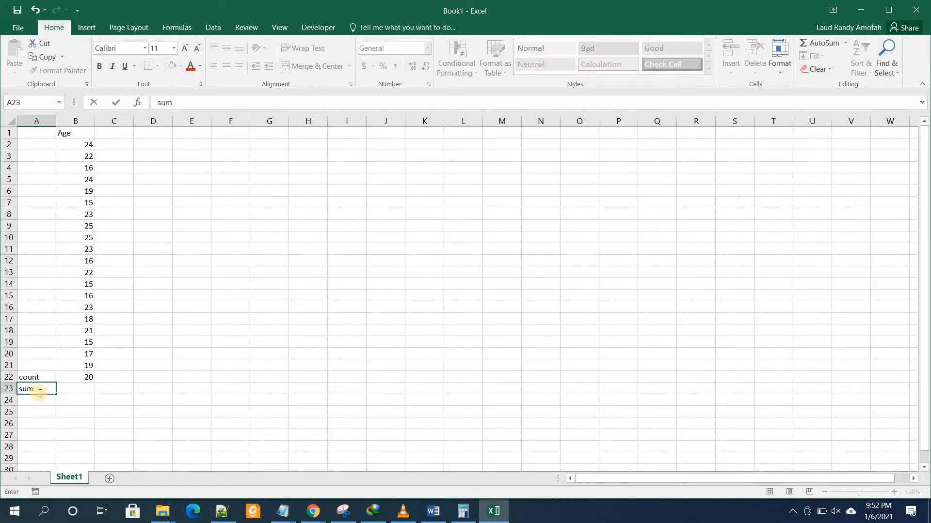
key("Tab")
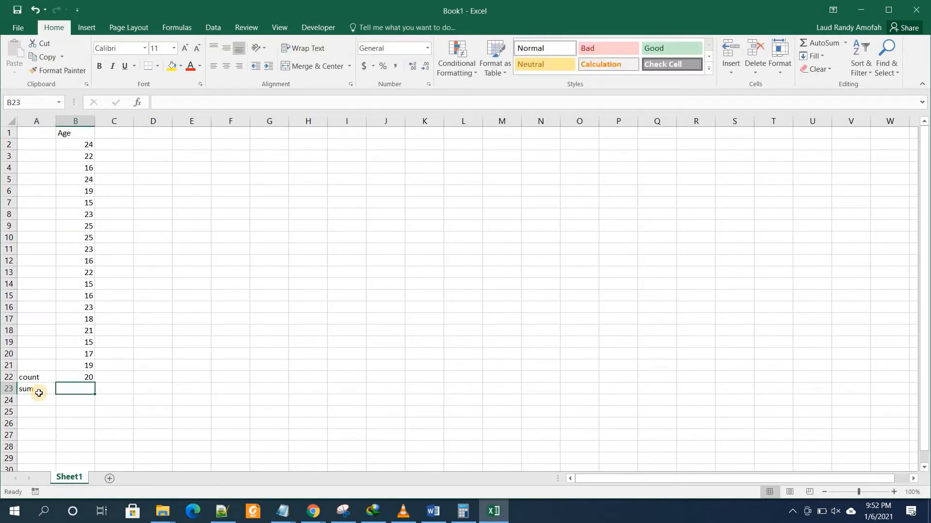
Step: Enter the formula =SUM(B2:B22) in cell B23 beside the sum label
type("=")
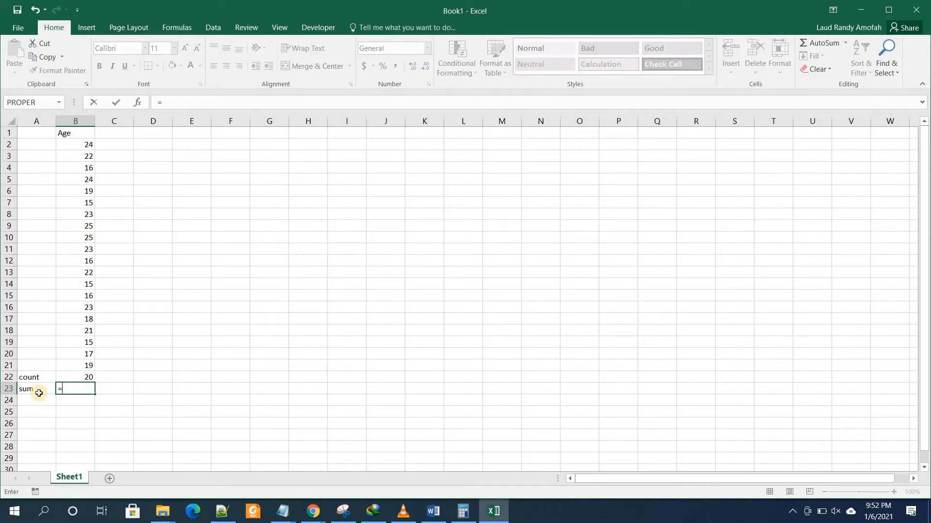
type("sum")
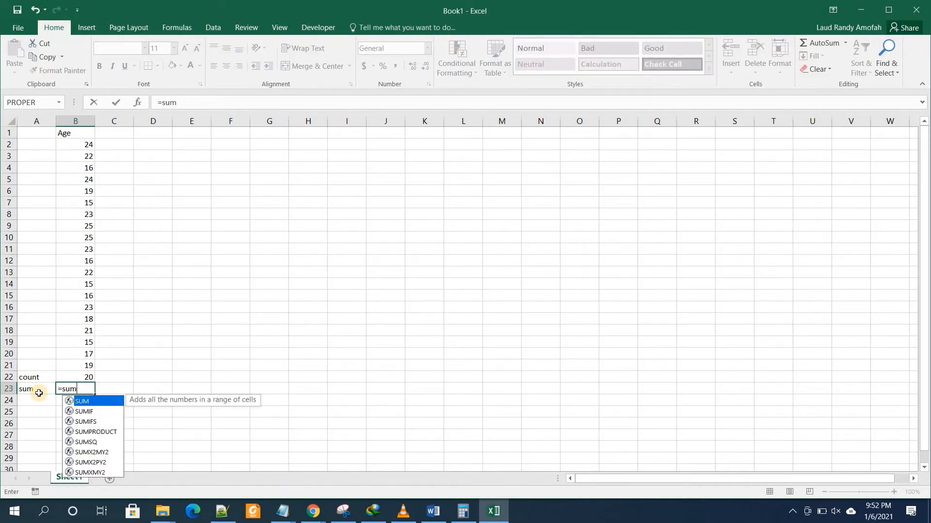
type("(")
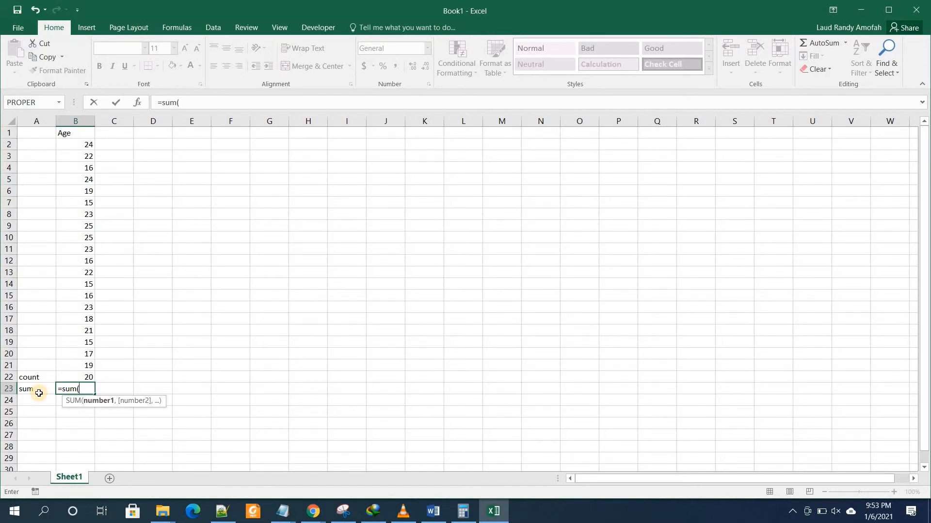
left_click(87, 146)
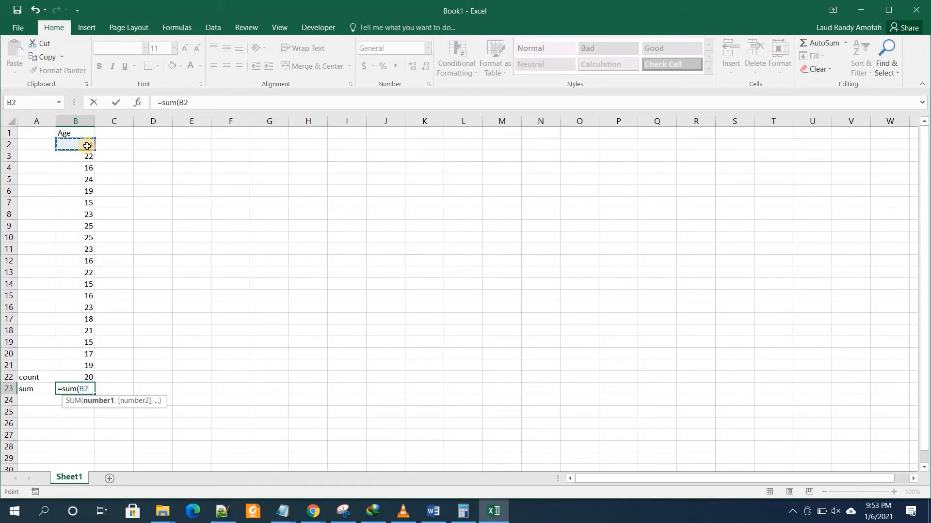
left_click_drag(87, 146, 70, 379)
type(")")
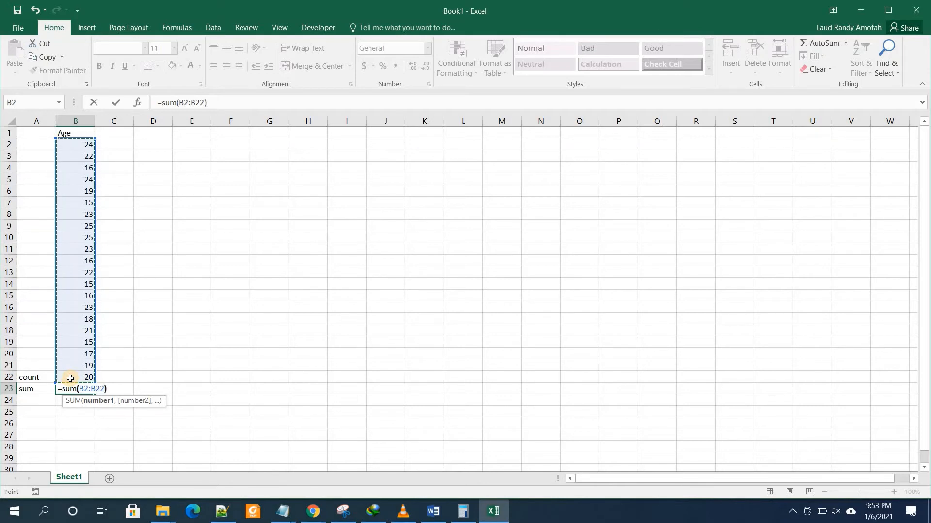
key("Return")
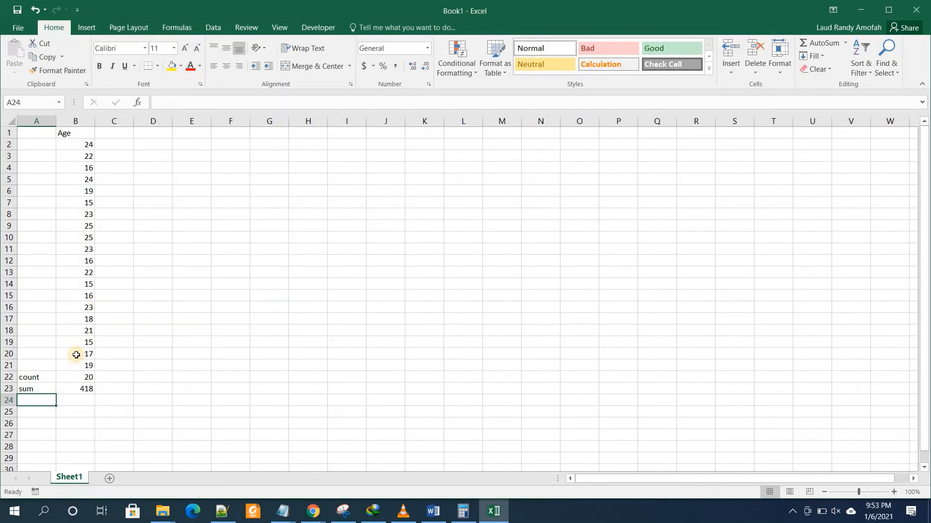
Step: Enter the row label "Average" in cell A24, below the sum label
type("A")
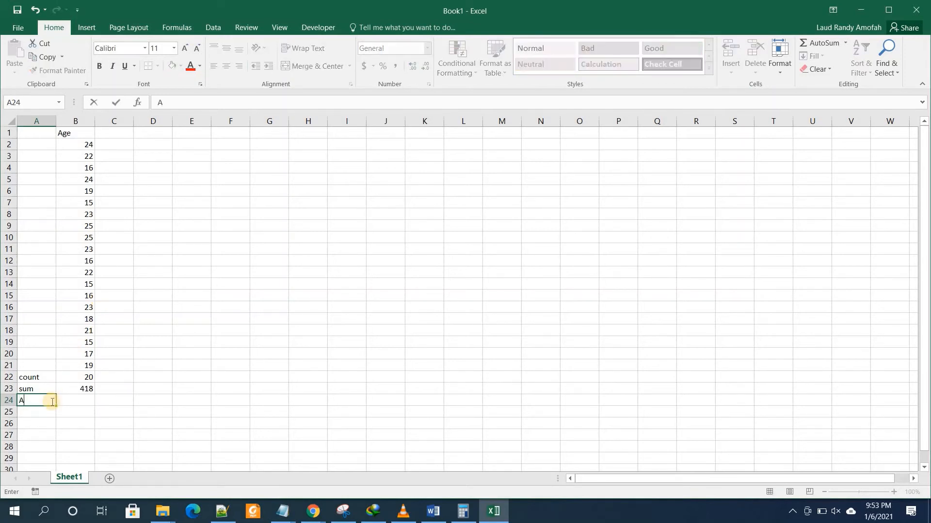
type("verage")
key("Tab")
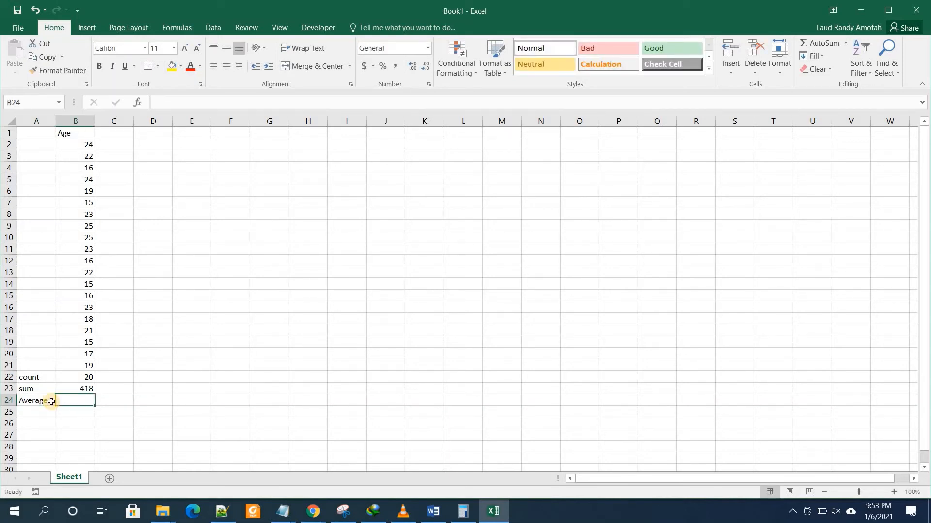
Step: Enter the formula =AVERAGE(B2:B23) in cell B24, and check it against the ages in B2:B21
type("=")
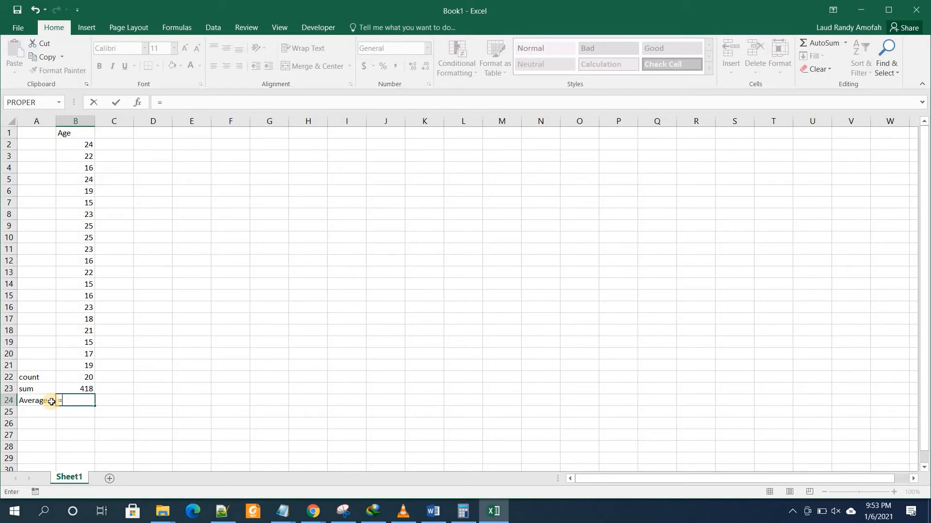
type("ave")
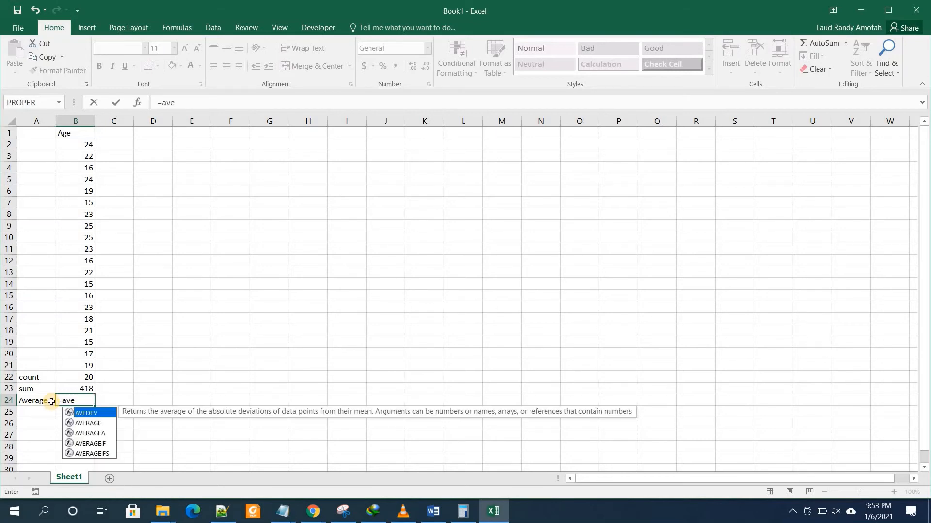
type("ra")
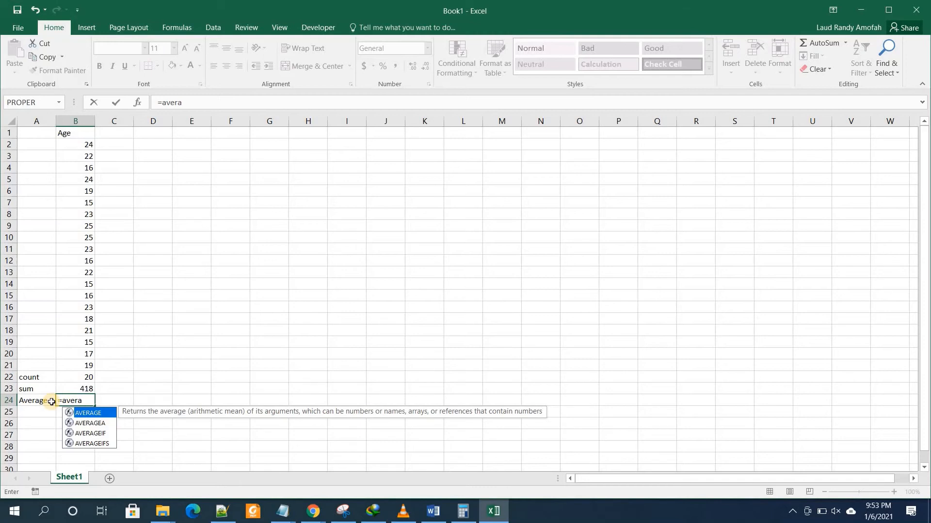
type("ge(")
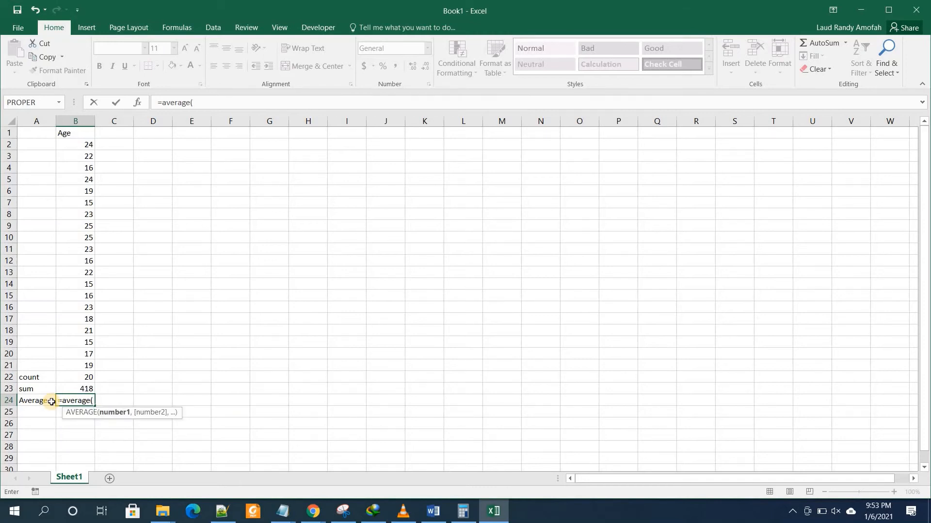
left_click(77, 144)
left_click_drag(78, 144, 73, 394)
type(")")
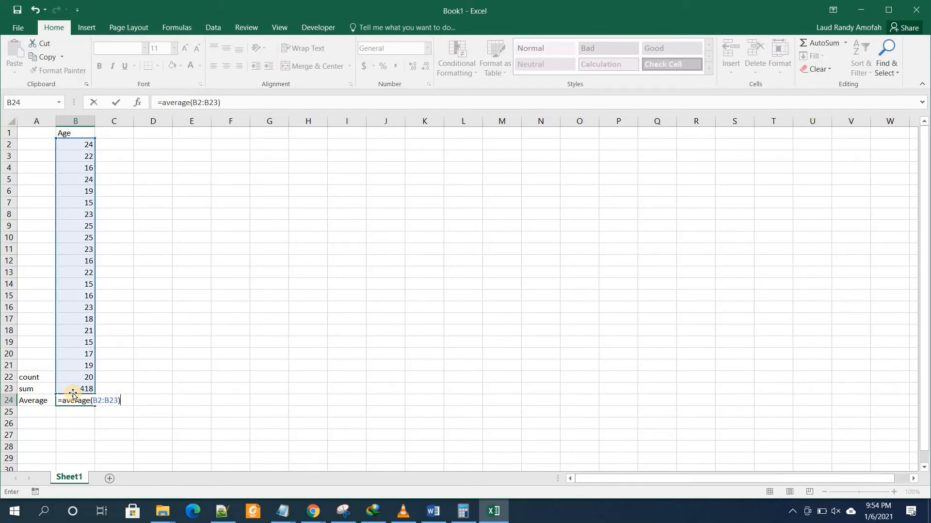
key("Return")
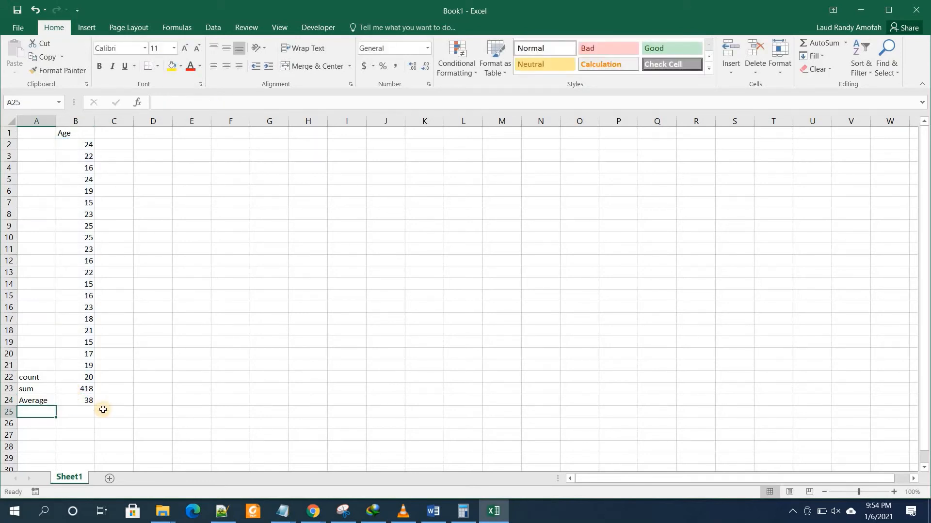
left_click_drag(89, 146, 79, 367)
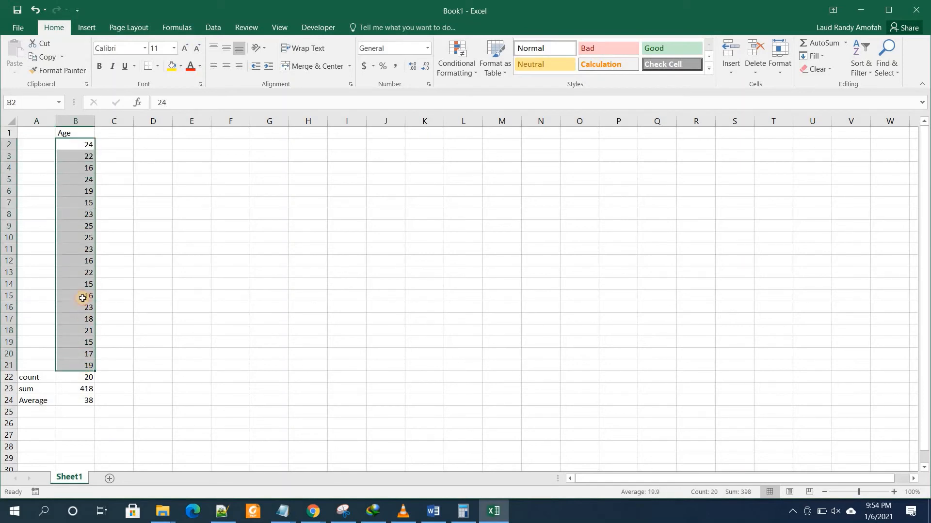
left_click(88, 410)
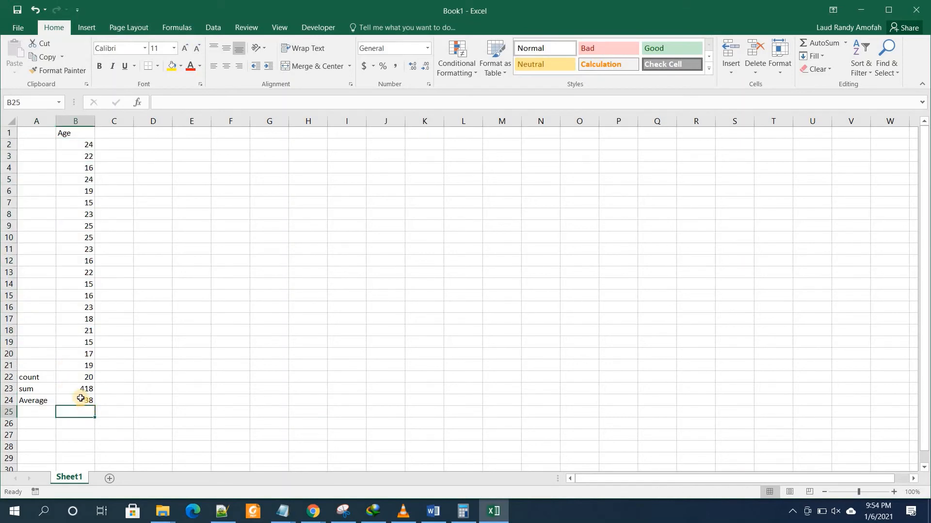
Step: Enter the row label "Maximum" in cell A25 and begin a formula in B25 beside it
left_click(46, 412)
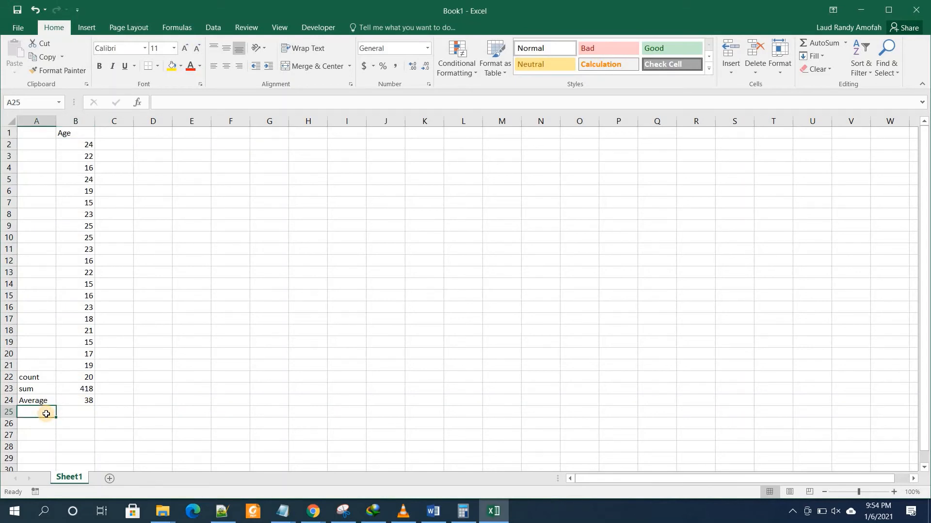
type("M")
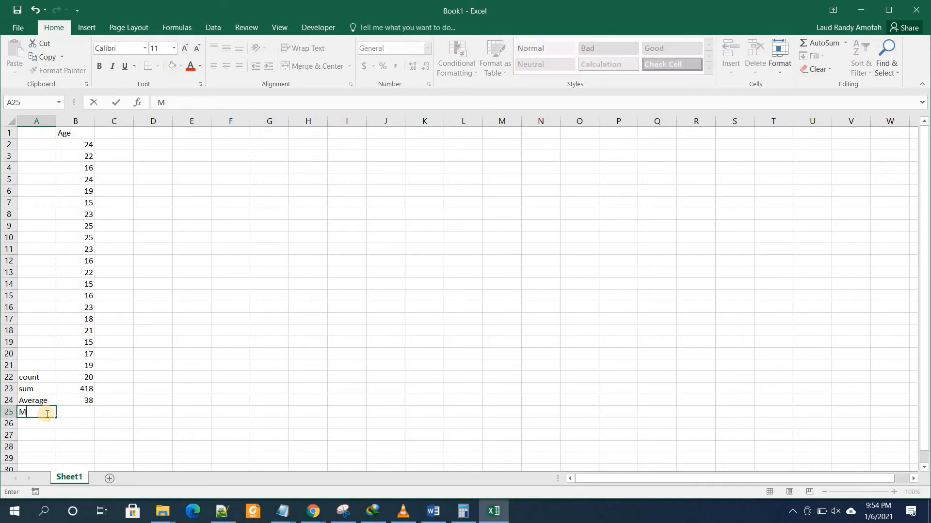
type("aximum")
key("Tab")
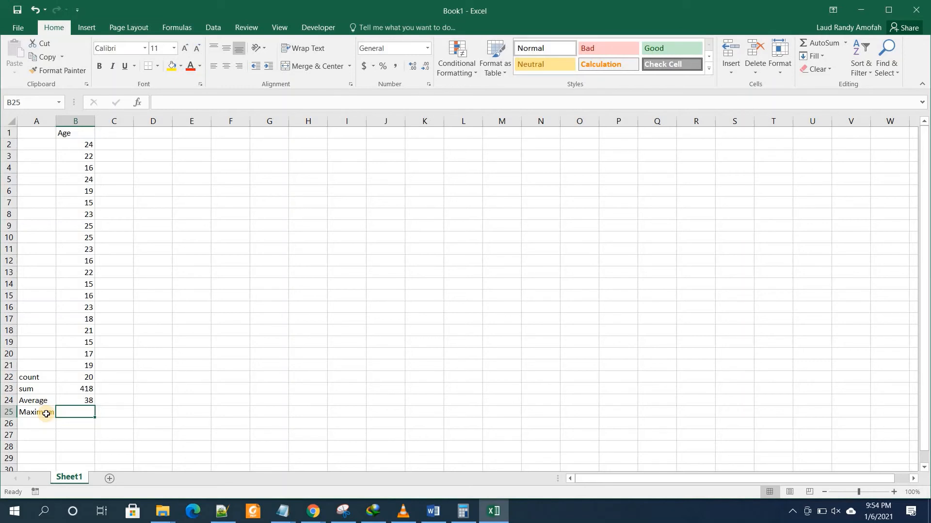
type("=")
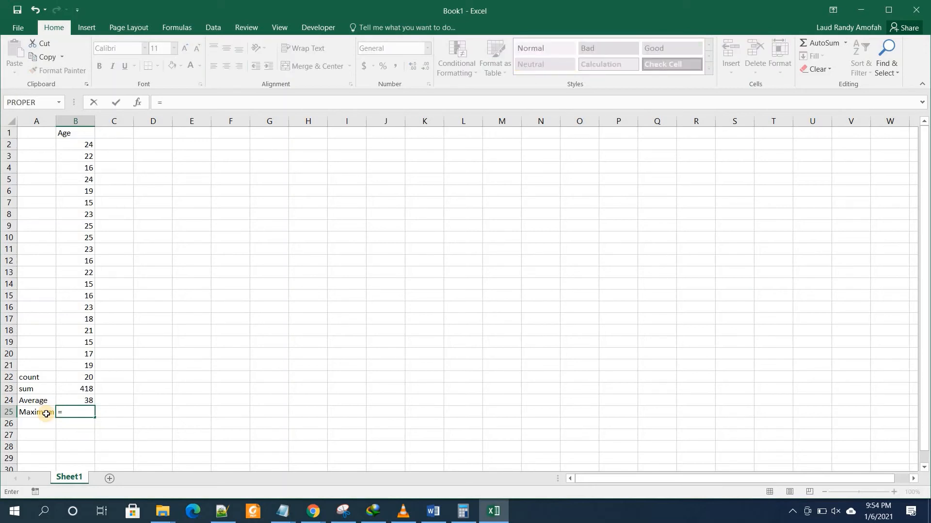
type("sum(")
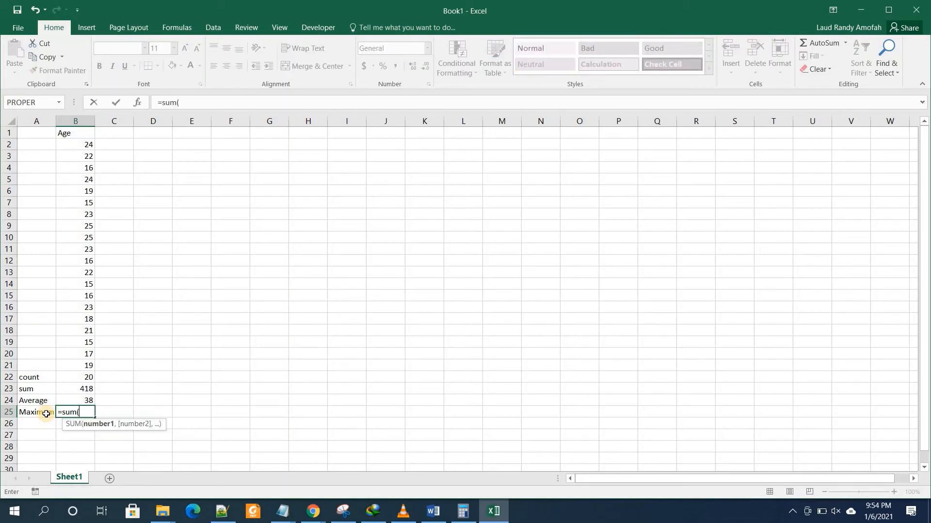
key("BackSpace")
key("BackSpace")
key("BackSpace")
key("BackSpace")
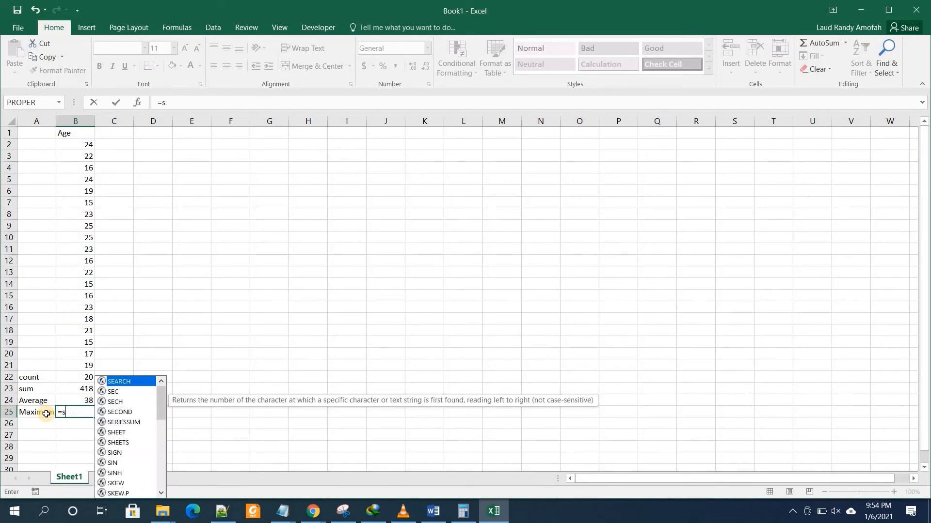
Step: Complete the formula =MAX(B2:B21) in cell B25 beside the Maximum label
type("max")
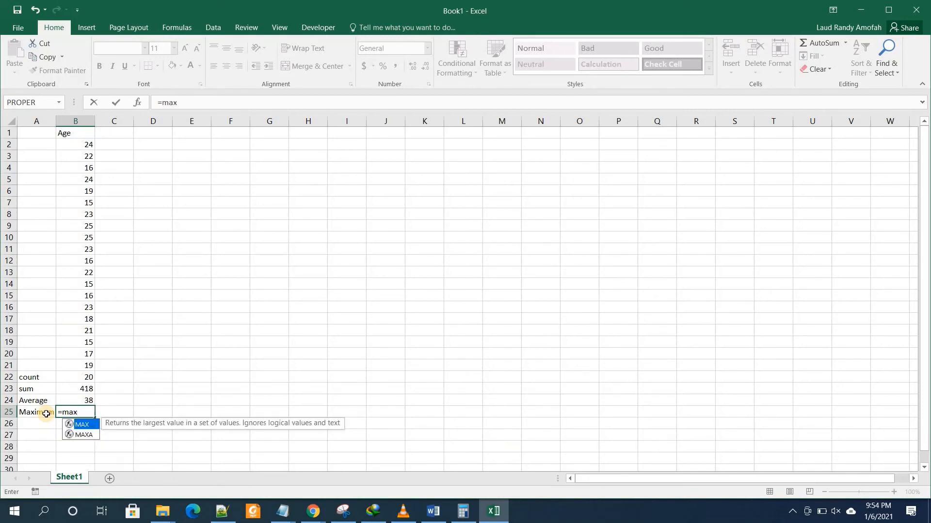
type("(")
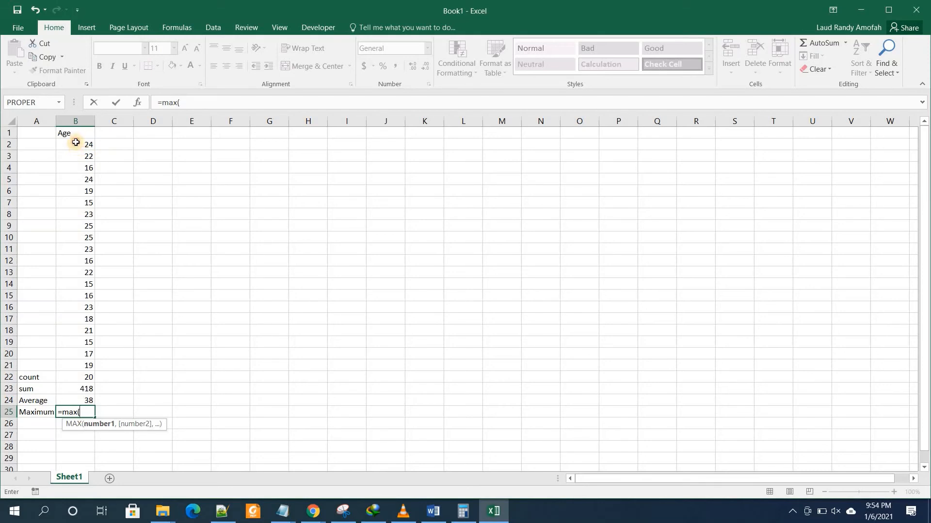
left_click_drag(75, 145, 73, 368)
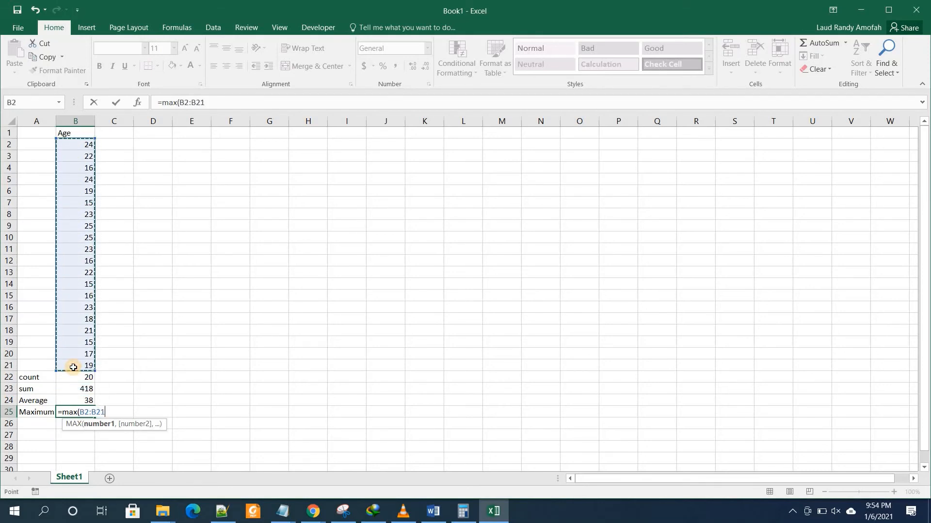
type(")")
key("Return")
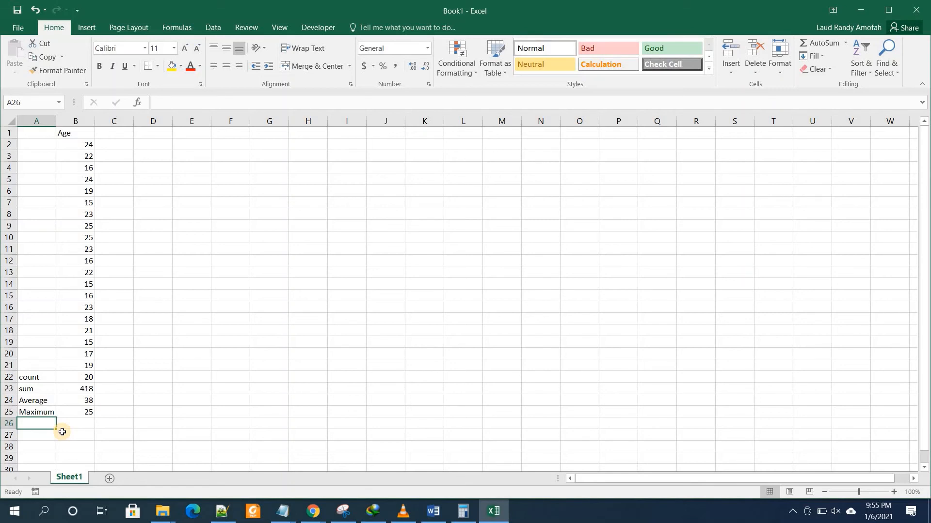
Step: Enter the row label "Minimum" in cell A26, below the Maximum label
type("Min")
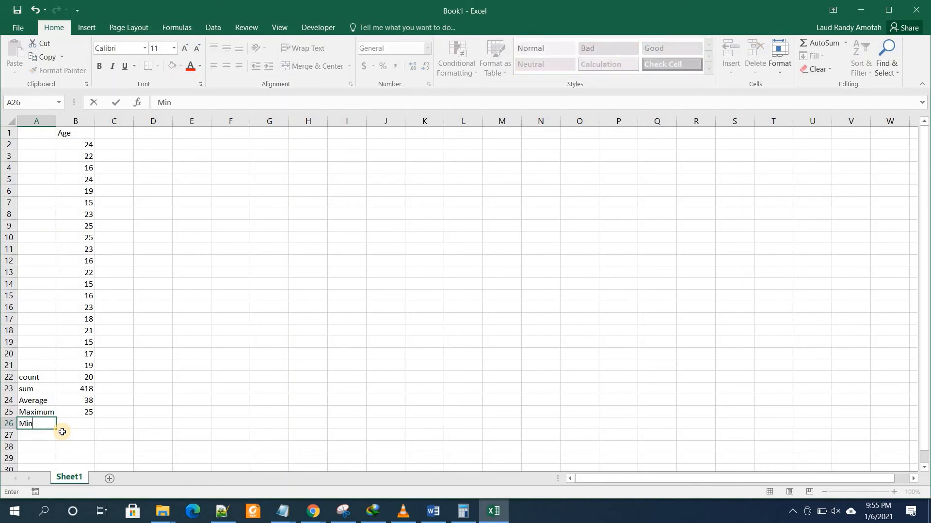
type("imum")
key("Tab")
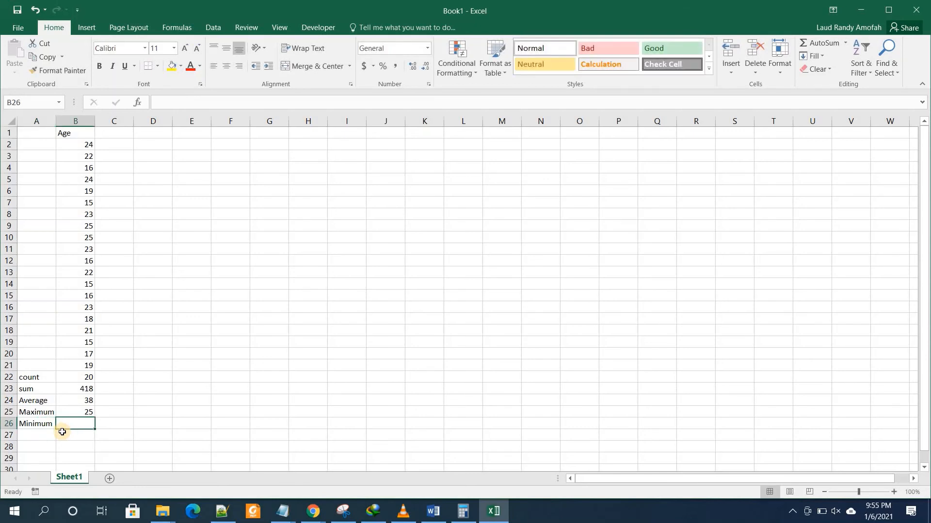
Step: Enter the formula =MIN(B2:B21) in cell B26 beside the Minimum label, and check the cell
type("=")
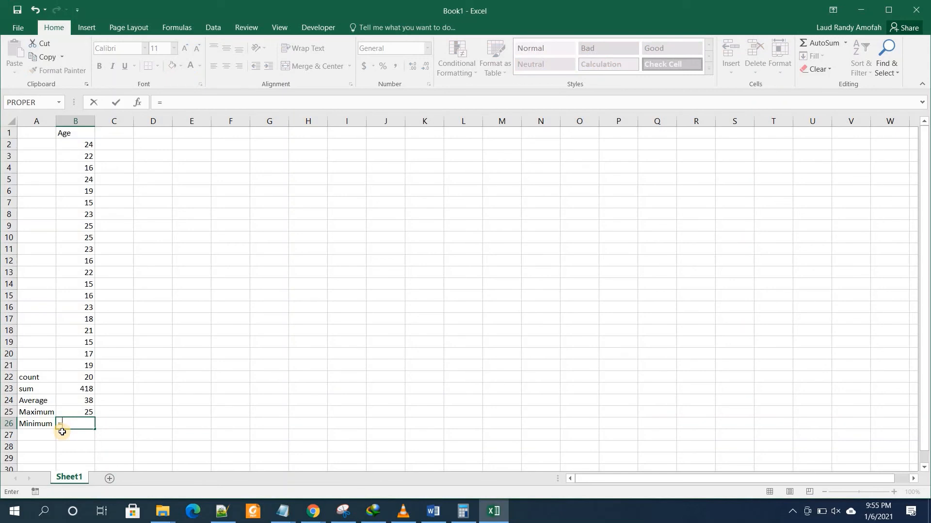
type("min")
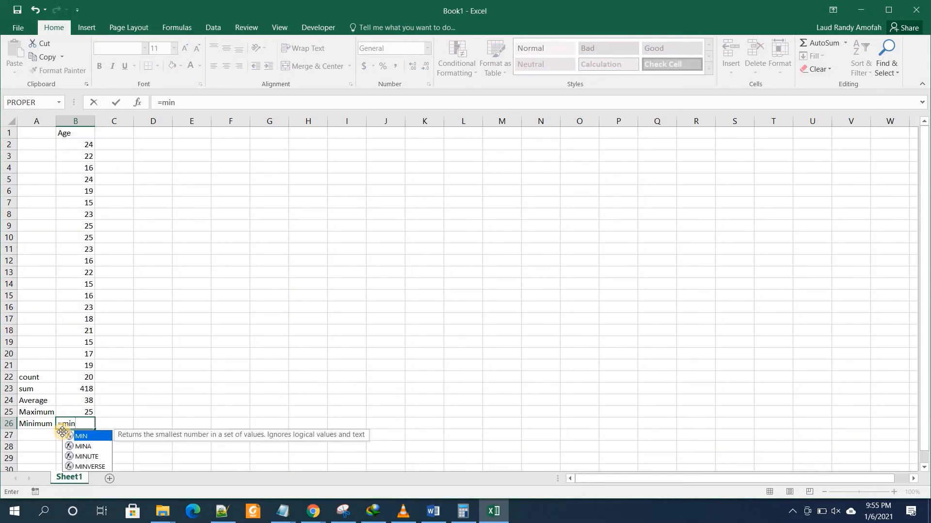
type("(")
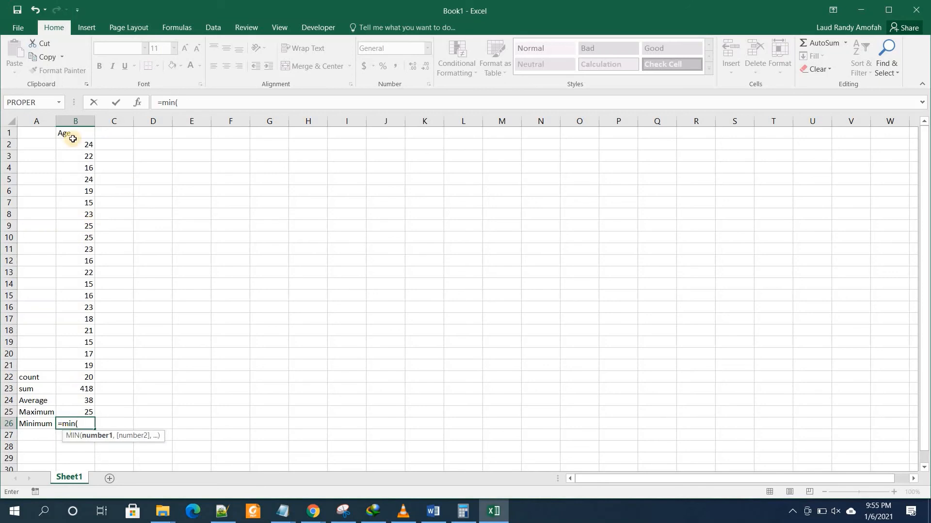
left_click_drag(86, 142, 82, 362)
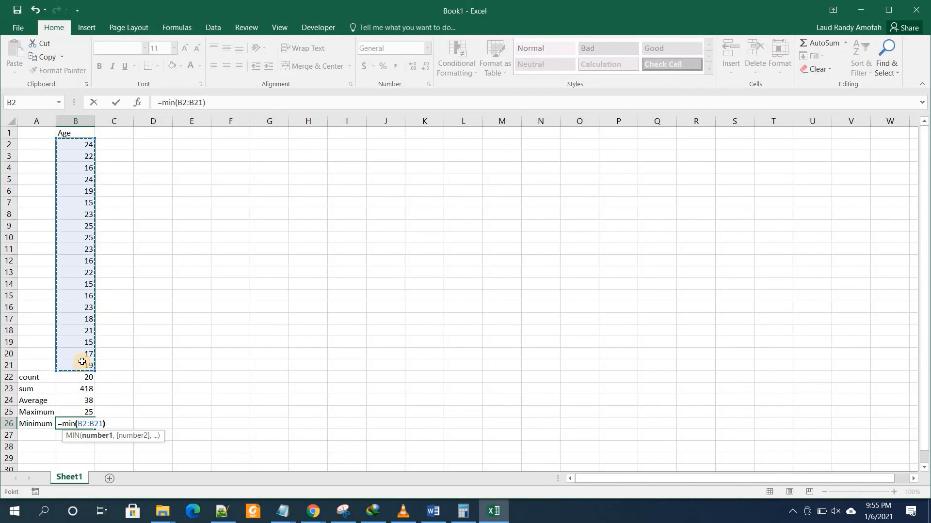
type(")")
key("Return")
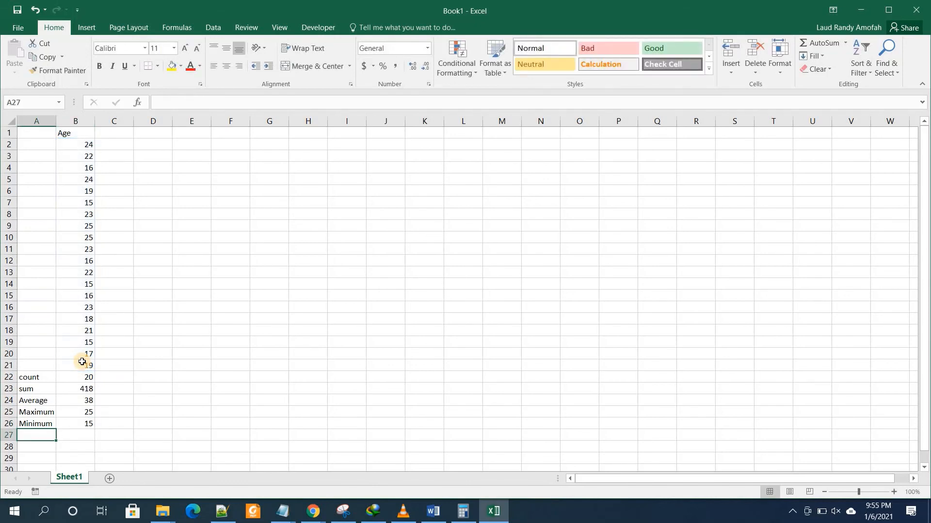
left_click(84, 424)
left_click(85, 436)
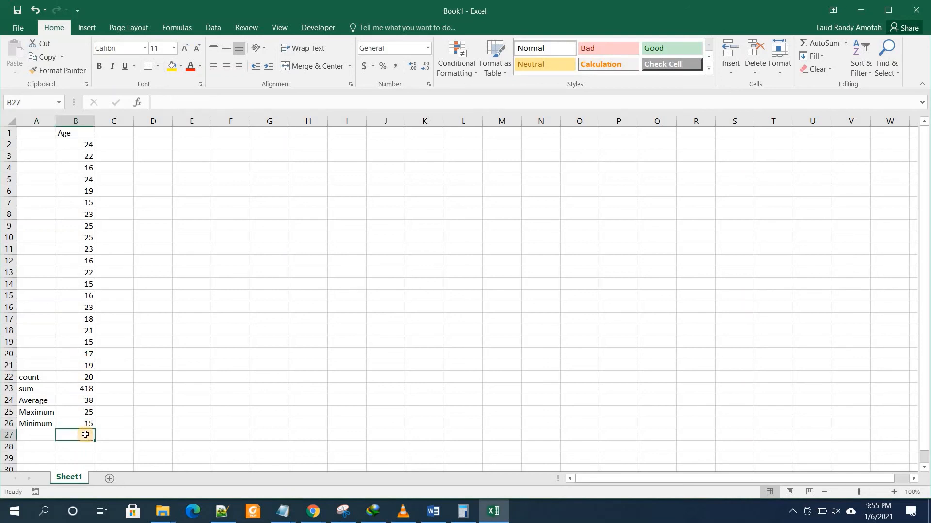